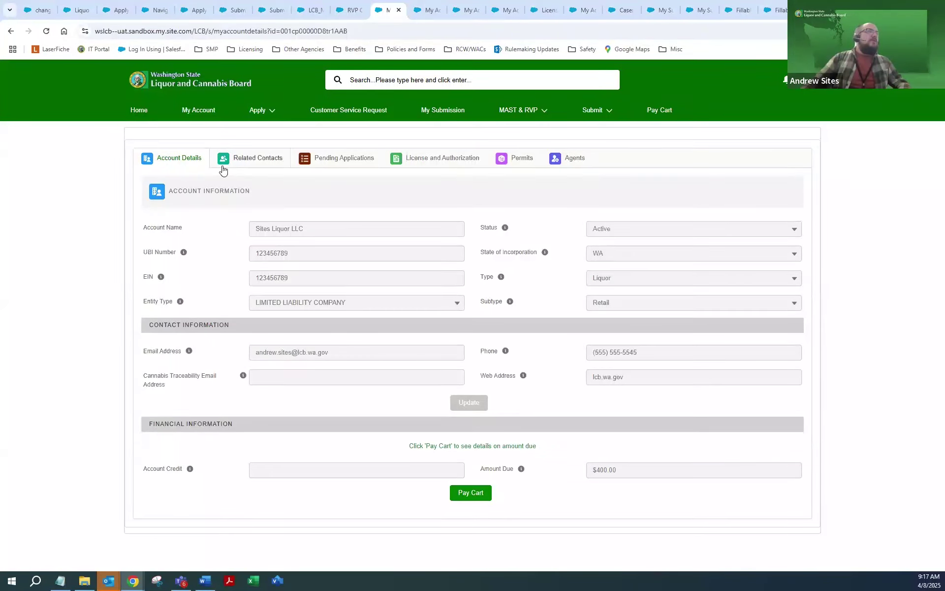
# - View the account's related contacts, first the active ones and then the inactive/historical ones
pyautogui.click(277, 166)
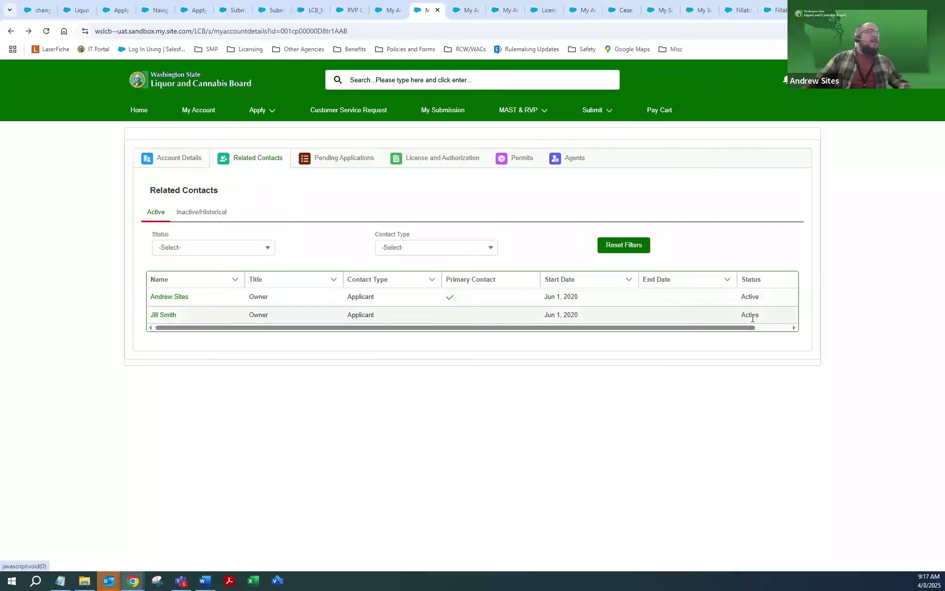
pyautogui.click(194, 220)
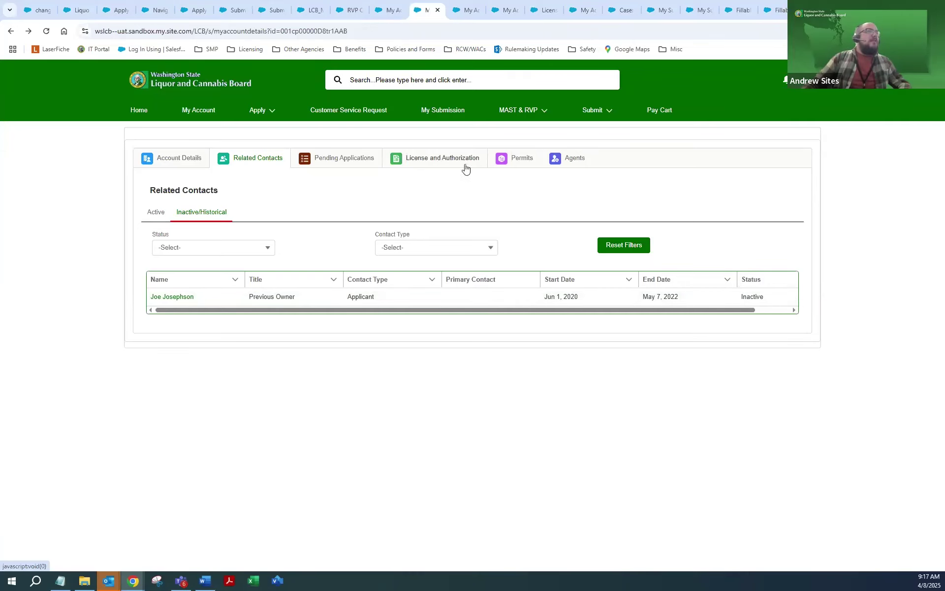
# - Go to the account's licenses and authorizations and open the portfolio page of the active liquor license
pyautogui.click(474, 3)
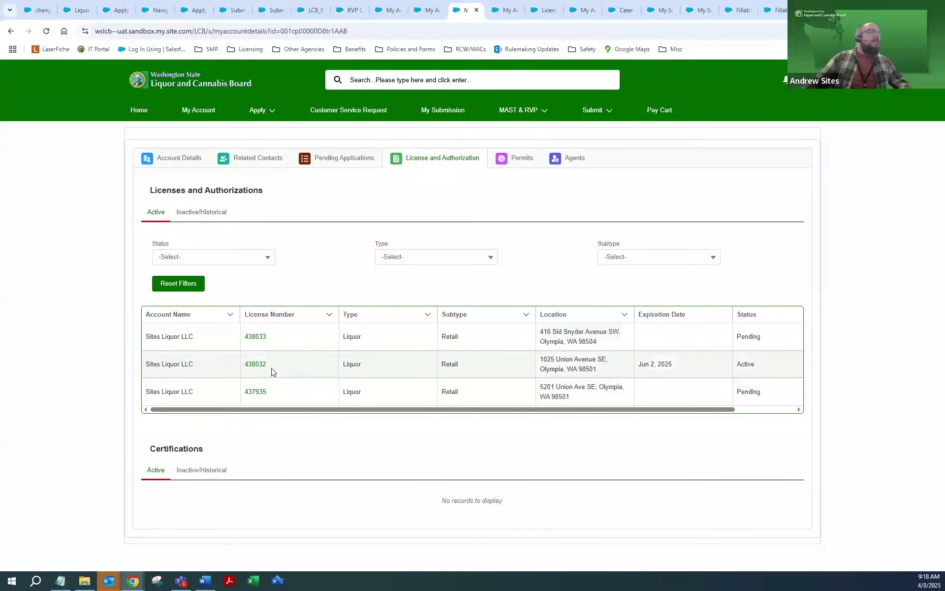
pyautogui.click(508, 9)
pyautogui.click(551, 9)
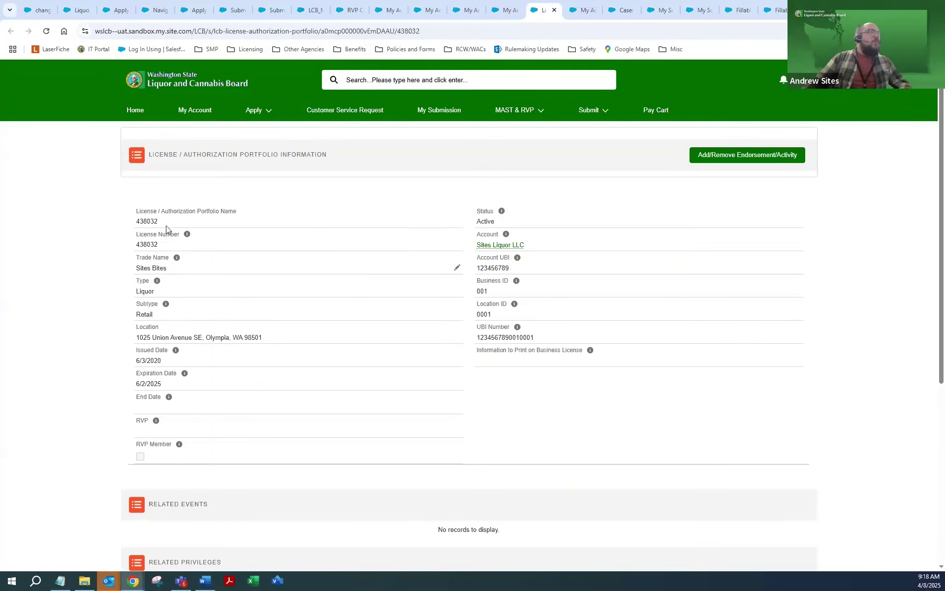
# - Examine the license's portfolio information, endorsement/activity option, and related events, privileges, endorsements, activities and fees
pyautogui.scroll(-1, 270, 239)
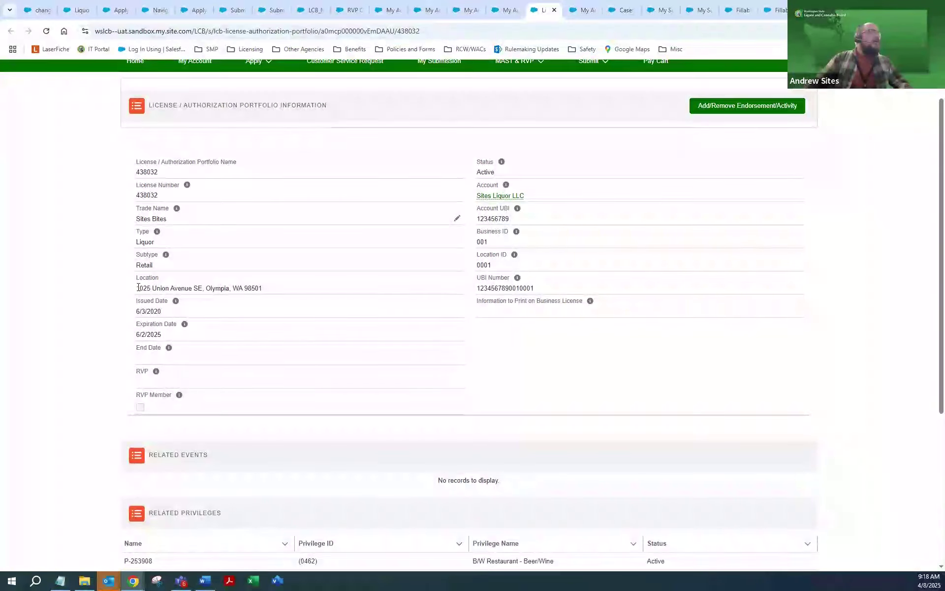
pyautogui.scroll(-5, 272, 291)
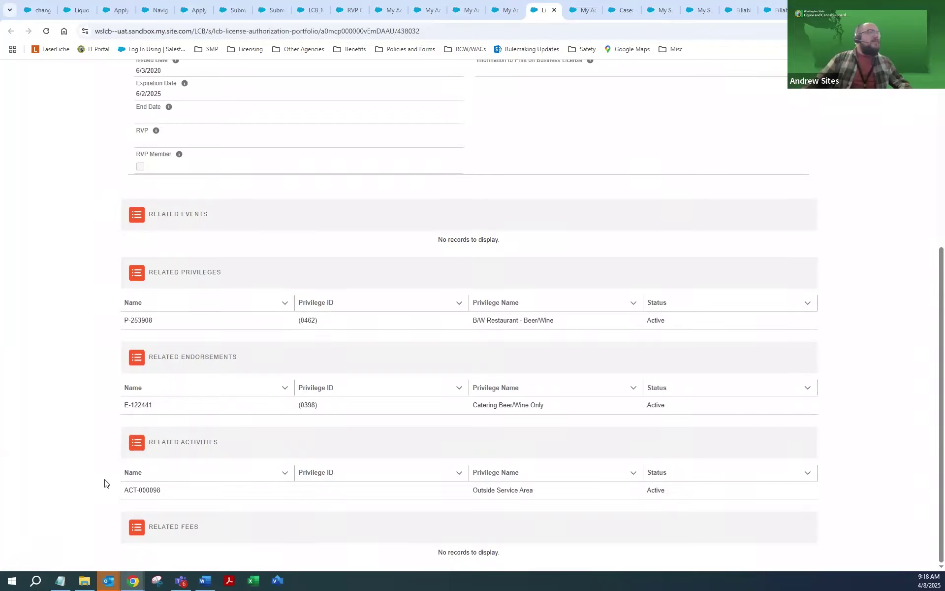
pyautogui.scroll(6, 105, 483)
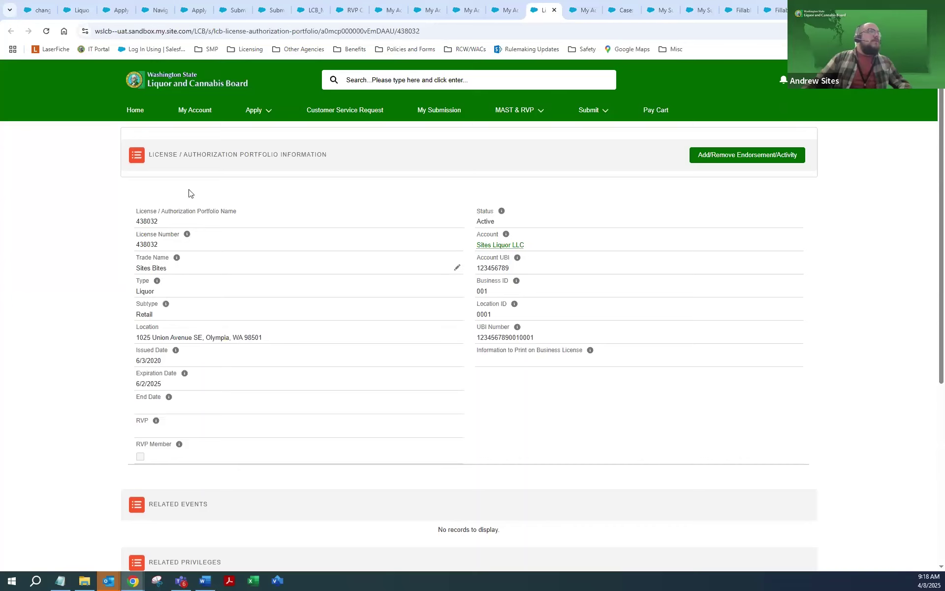
pyautogui.click(699, 163)
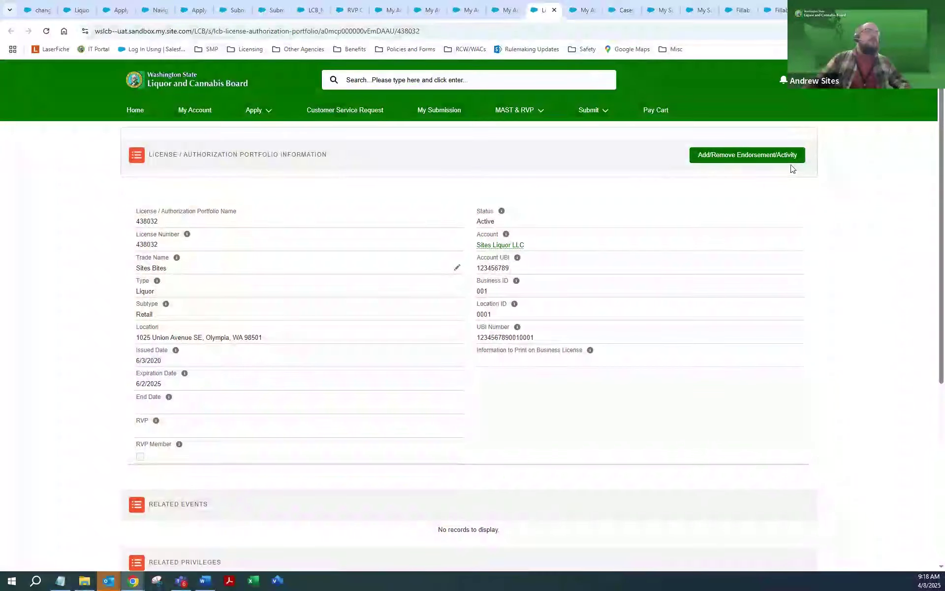
pyautogui.click(703, 163)
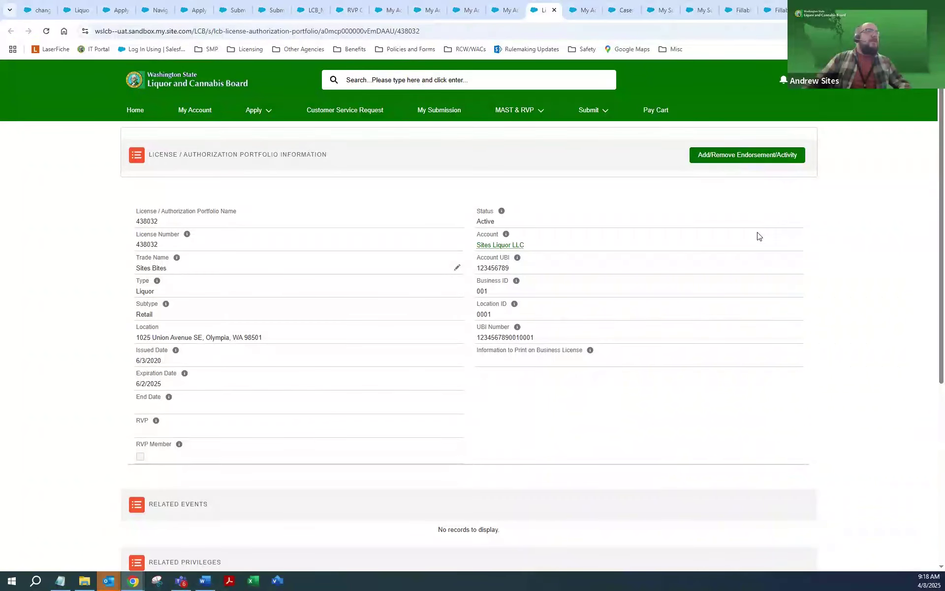
pyautogui.scroll(-6, 759, 236)
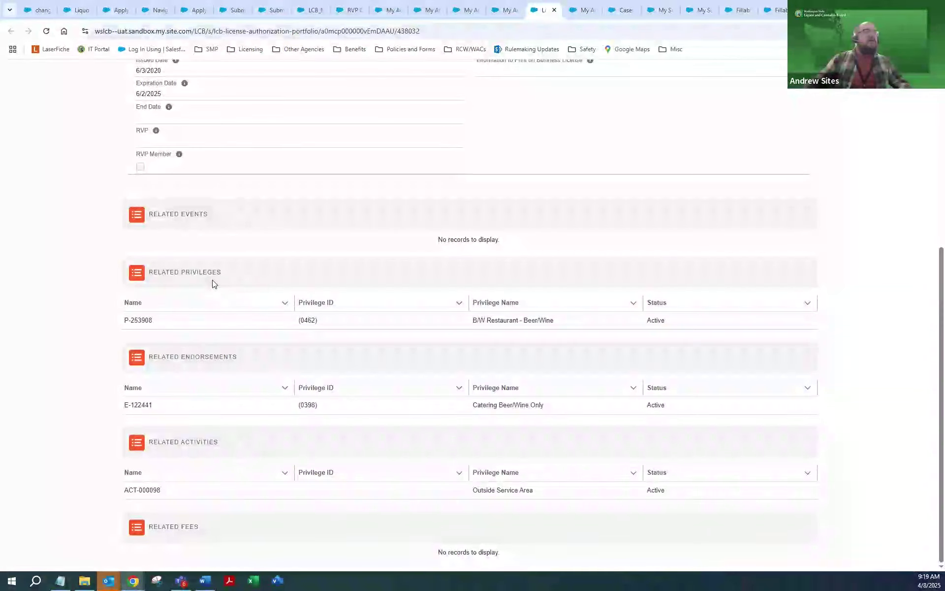
pyautogui.scroll(6, 203, 288)
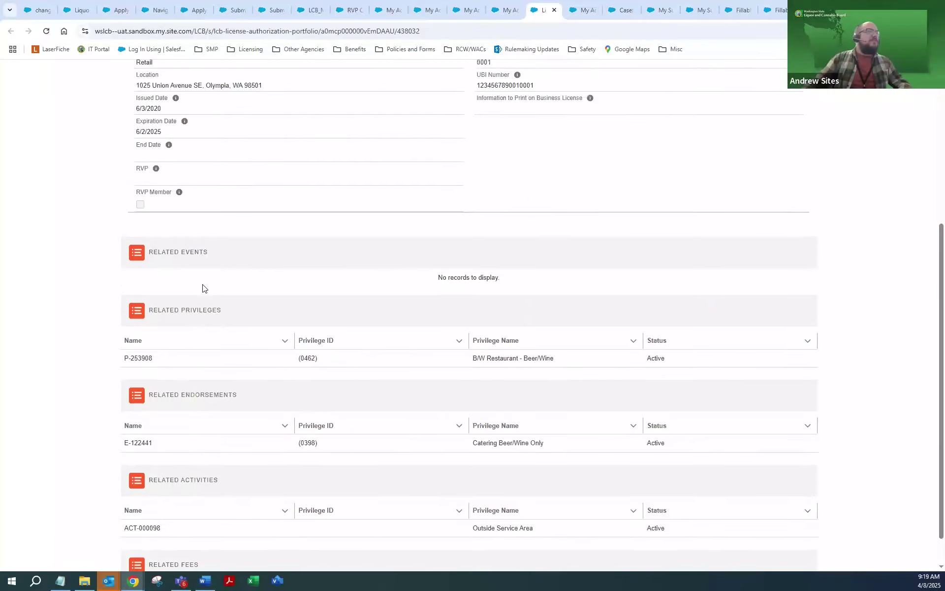
# - Return to the licenses and authorizations list and view the additional actions offered for the active license
pyautogui.click(467, 7)
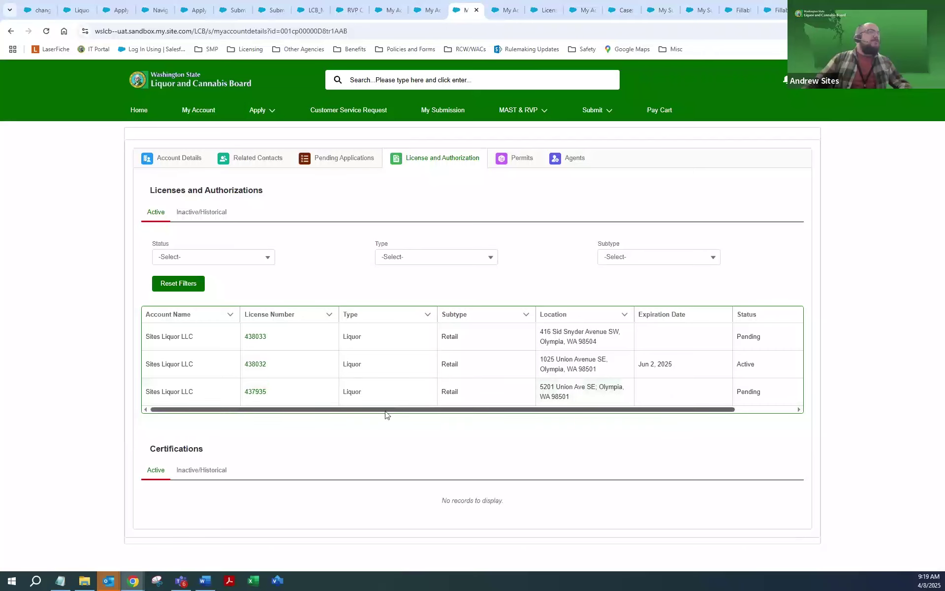
pyautogui.moveTo(382, 412); pyautogui.dragTo(450, 419)
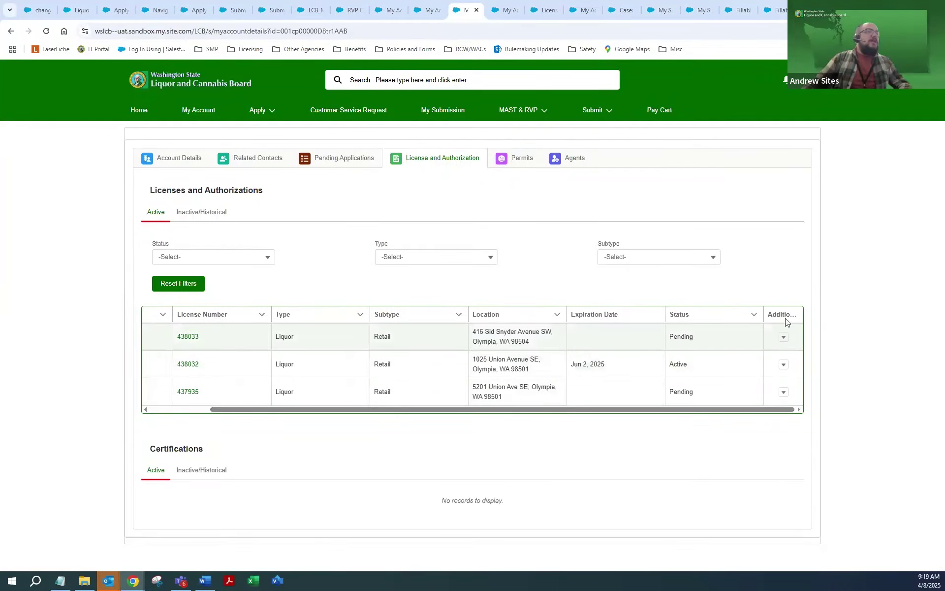
pyautogui.click(784, 365)
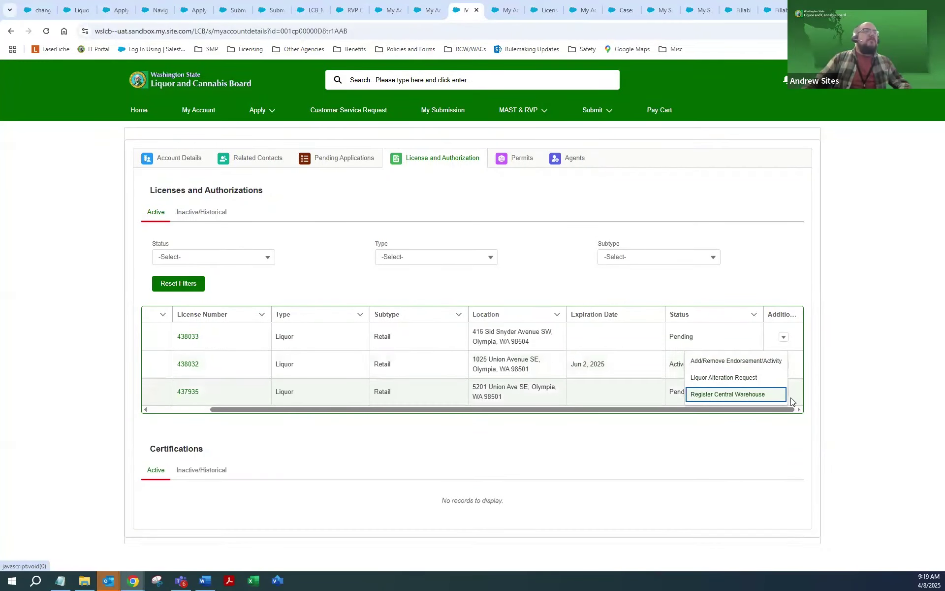
pyautogui.click(843, 369)
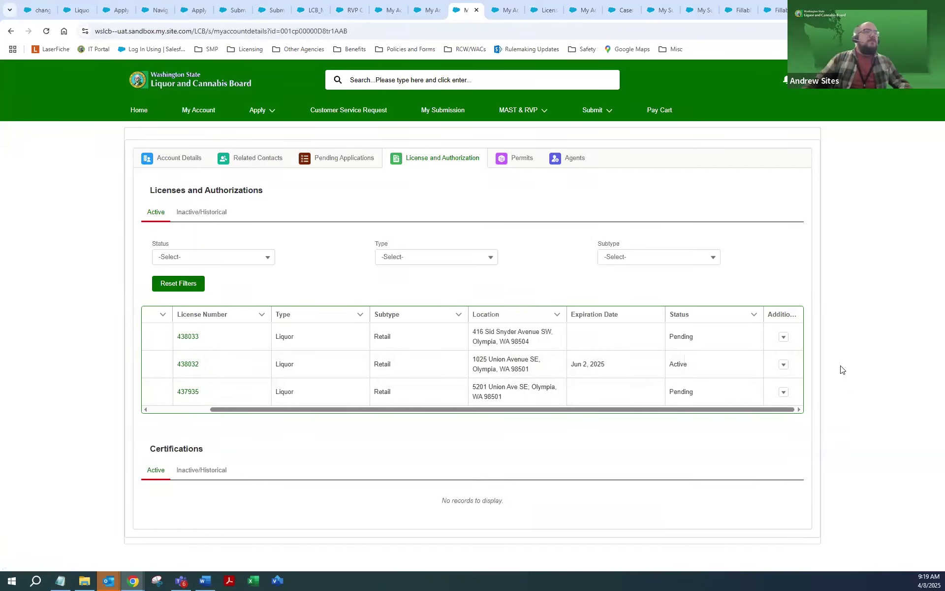
# - Start a Liquor Alteration Request for the active license and proceed to its contact details
pyautogui.click(784, 365)
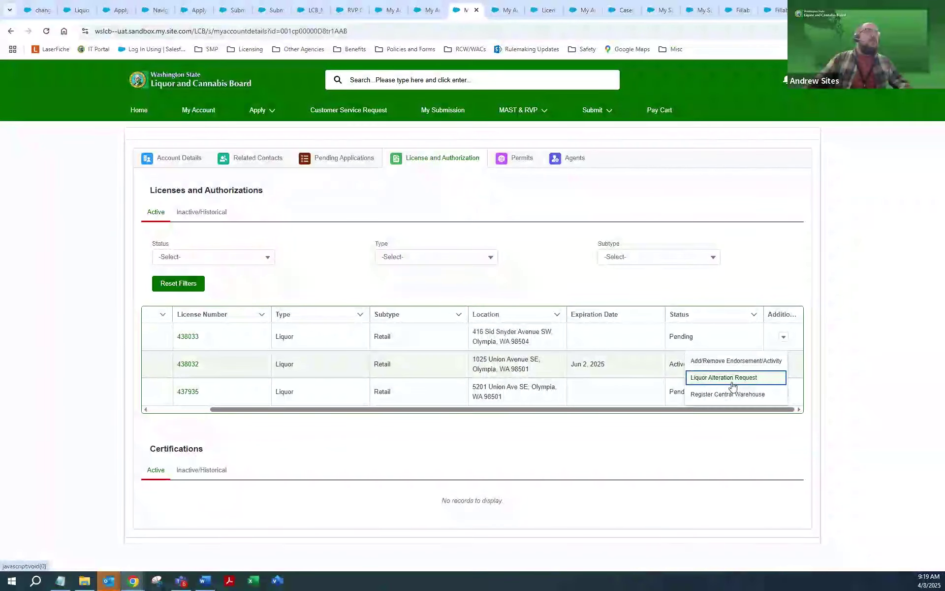
pyautogui.click(723, 377)
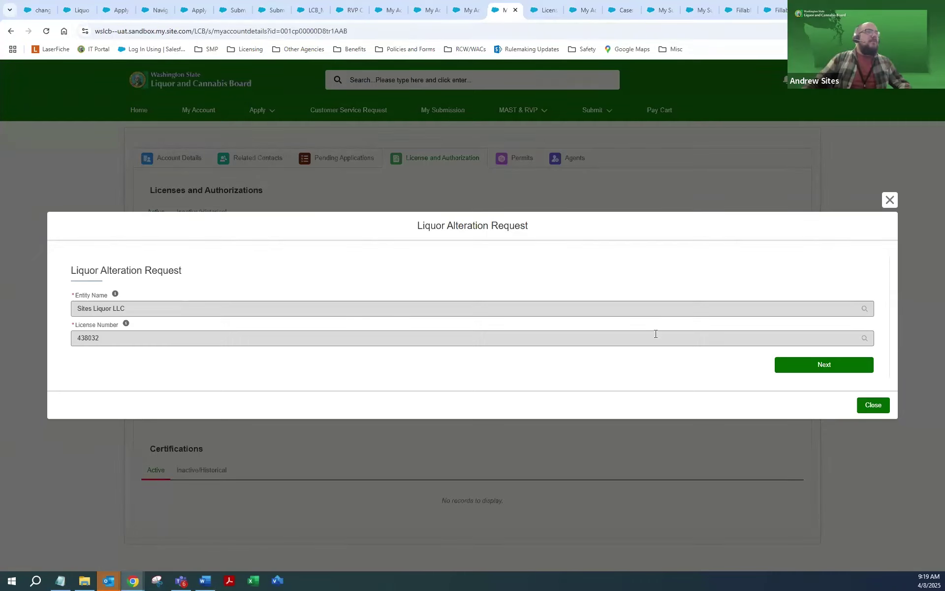
pyautogui.click(825, 370)
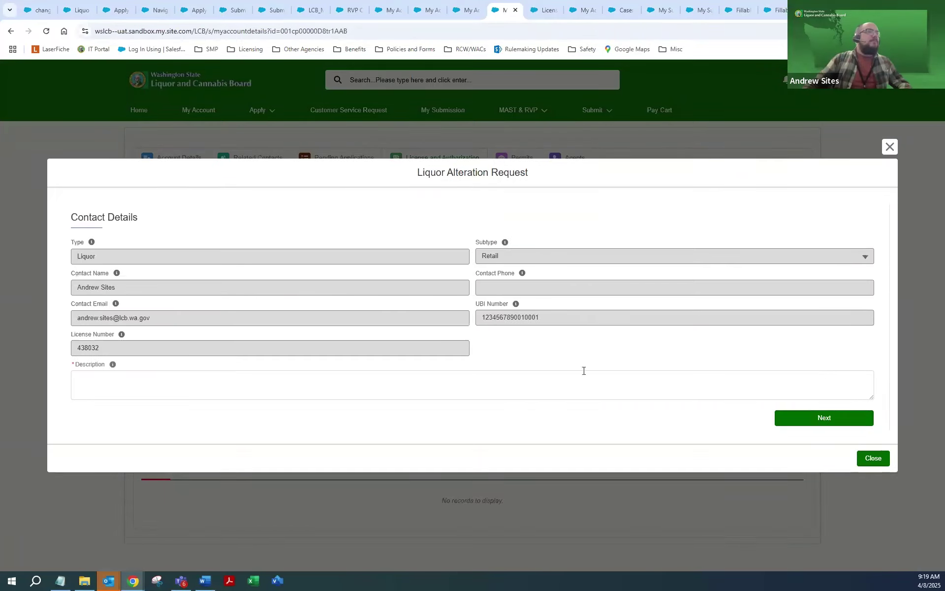
# - Describe the alteration as "New seating area in a newly constructed room." and proceed to the submission uploads
pyautogui.click(473, 391)
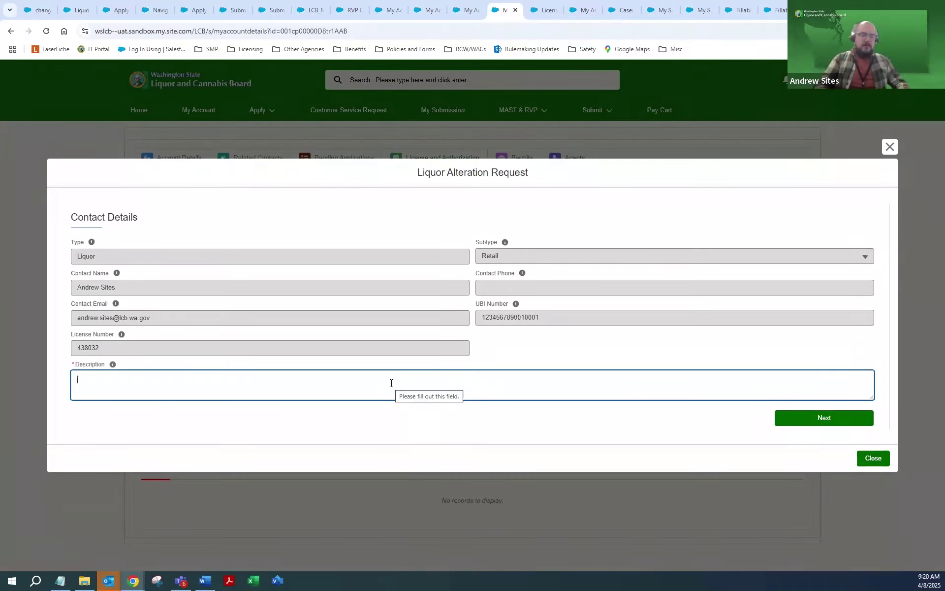
pyautogui.write('Ne')
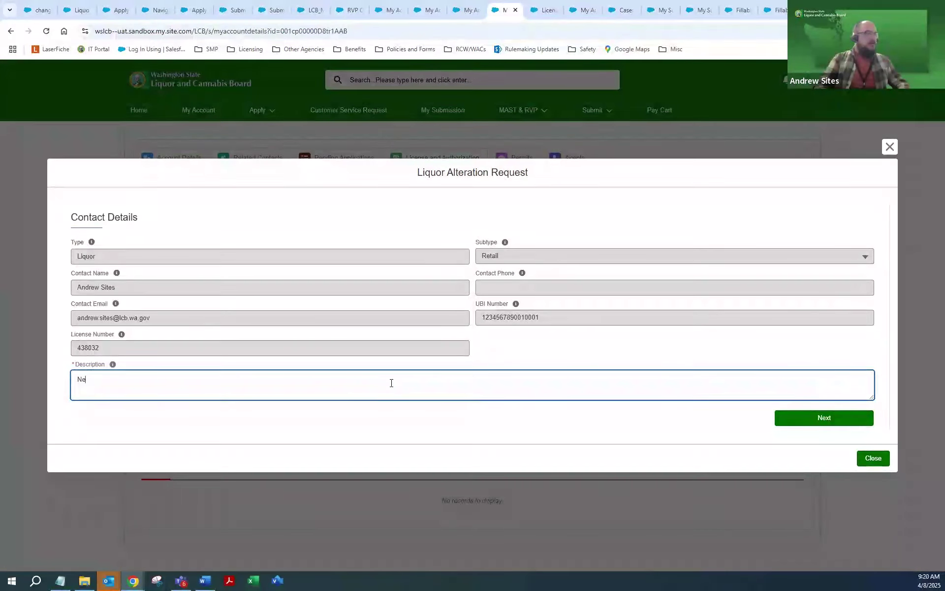
pyautogui.write('w s')
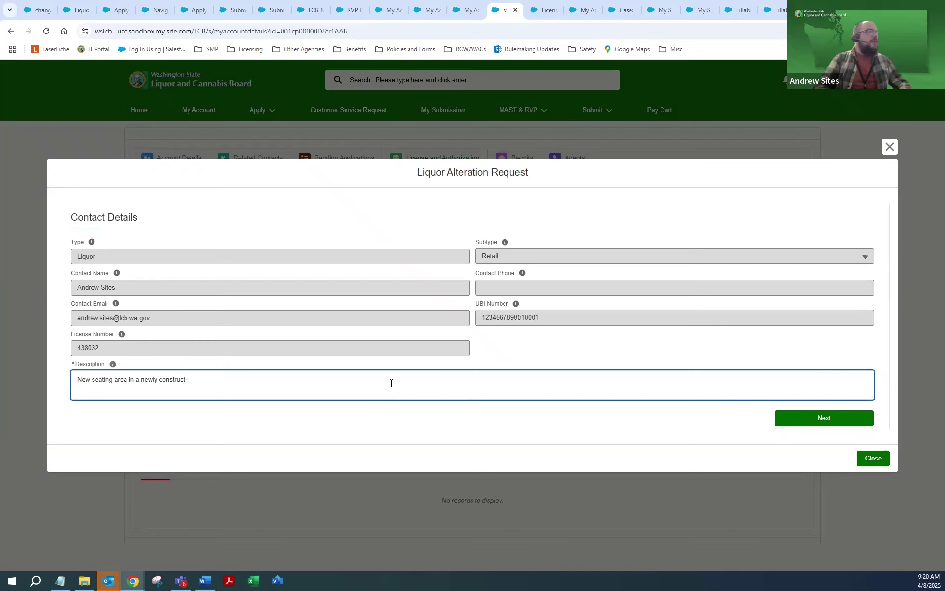
pyautogui.write('roo')
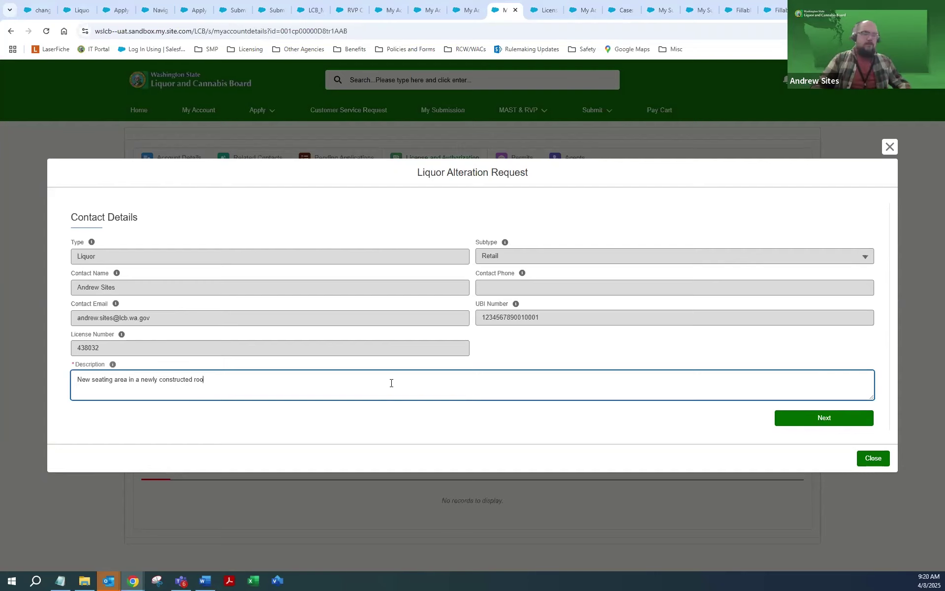
pyautogui.write('m.')
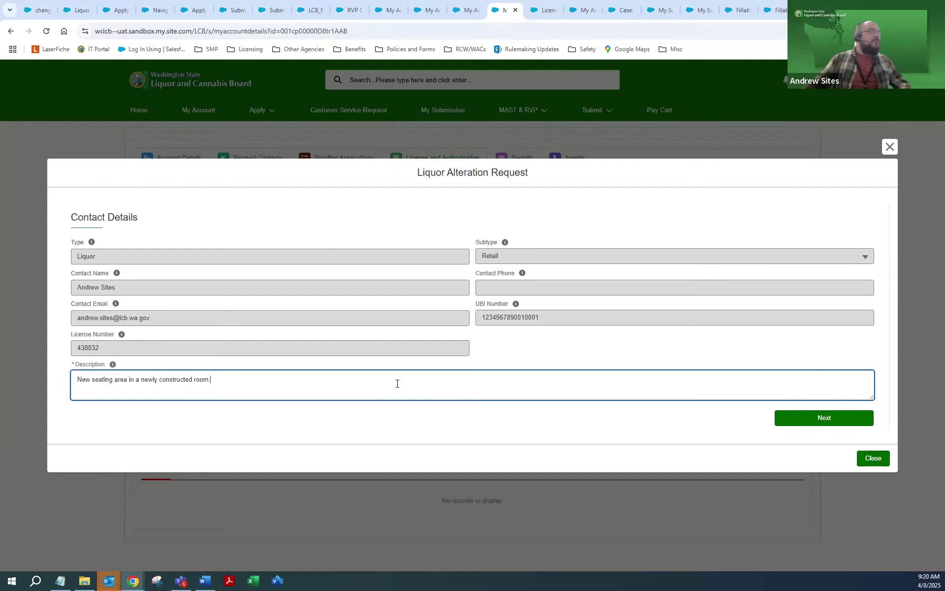
pyautogui.click(823, 417)
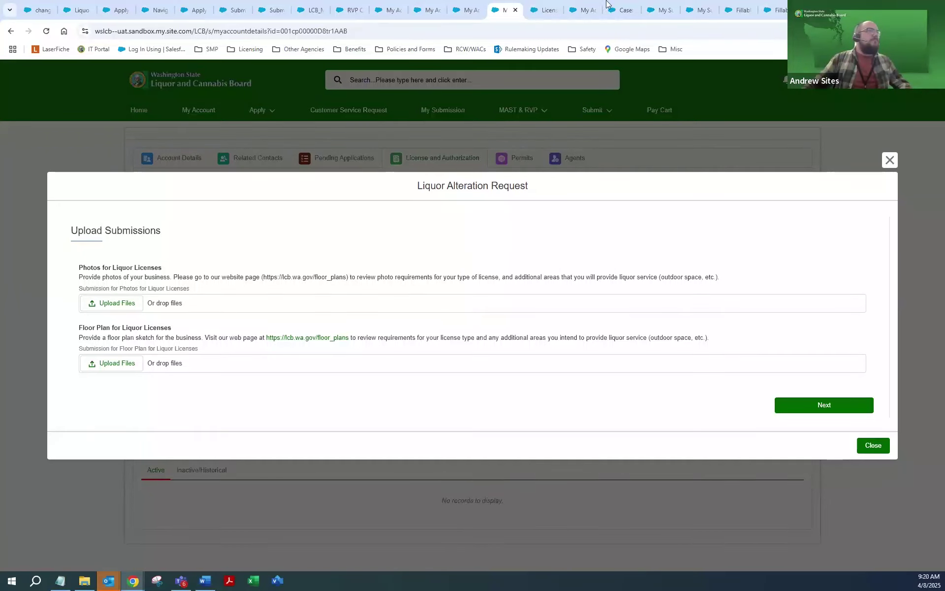
# - Go to the account's pending applications, check the inactive/historical license applications, and return to the active ones
pyautogui.click(584, 11)
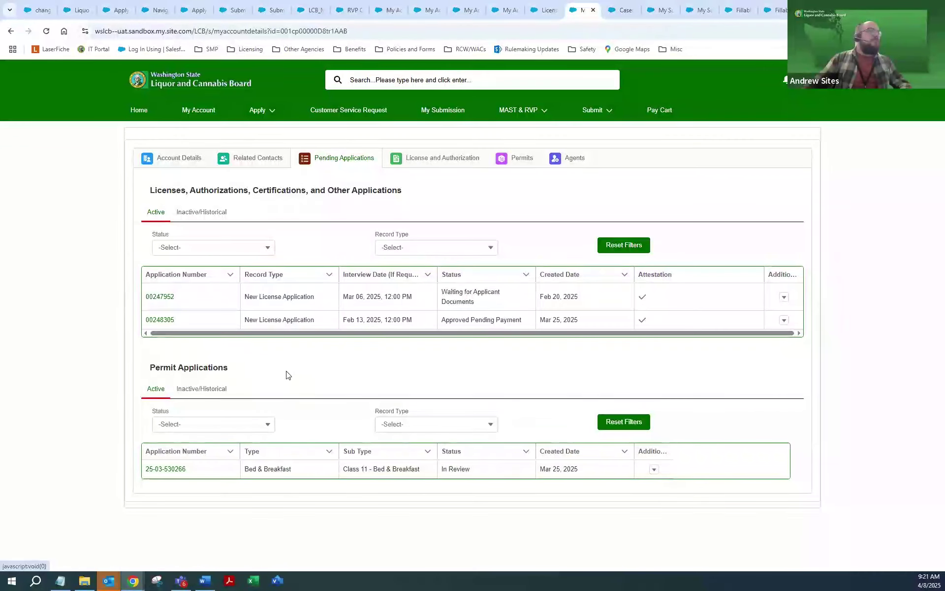
pyautogui.click(202, 220)
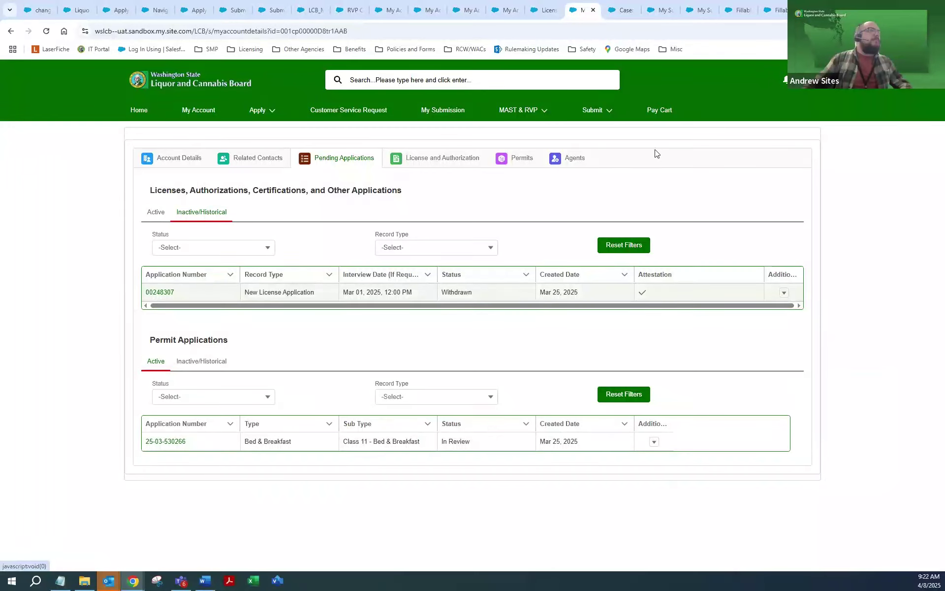
pyautogui.click(156, 212)
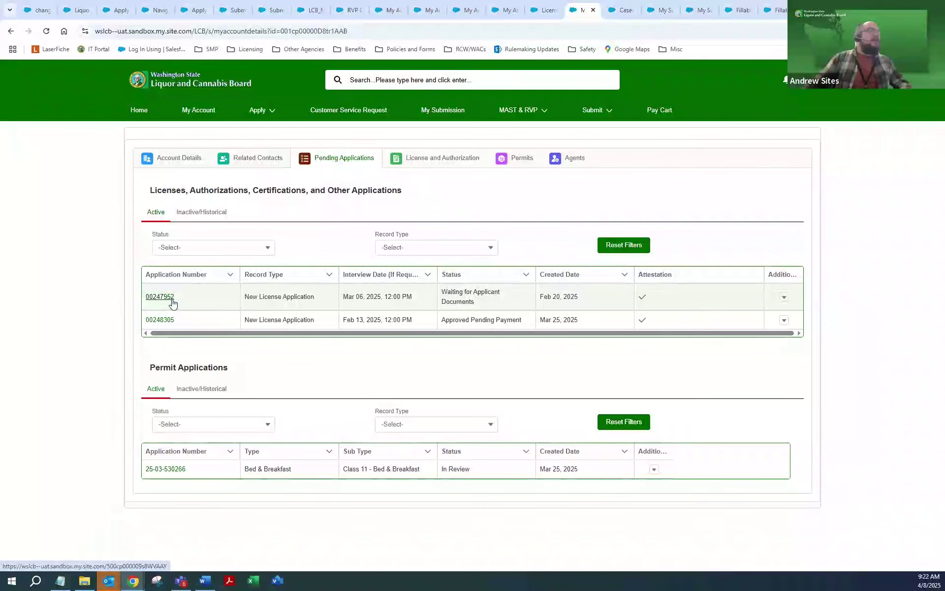
# - Open the new license application that is waiting for applicant documents and review its case information
pyautogui.click(159, 297)
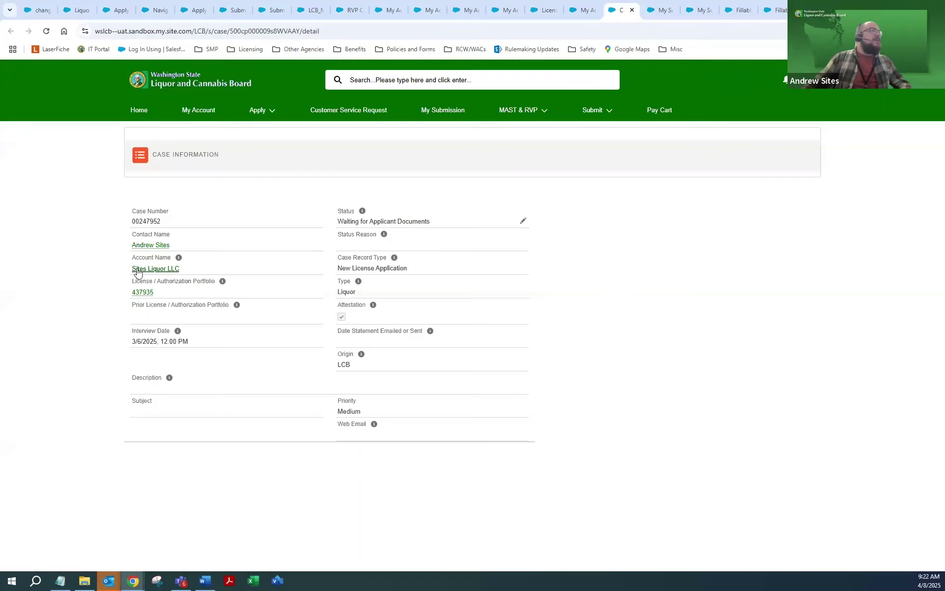
pyautogui.moveTo(174, 276)
pyautogui.moveTo(149, 295)
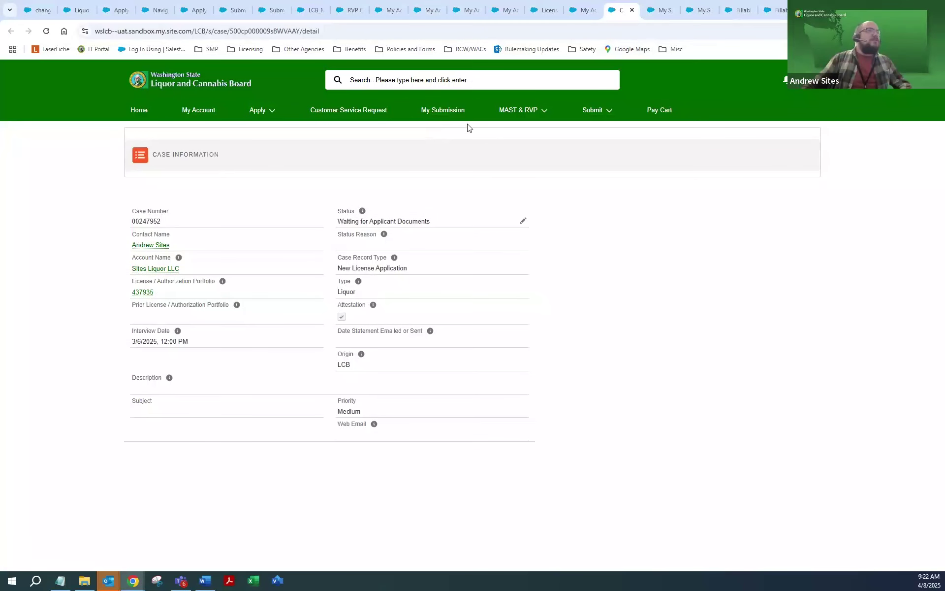
# - Open the list of required documents for the new license application under My Submission
pyautogui.click(655, 10)
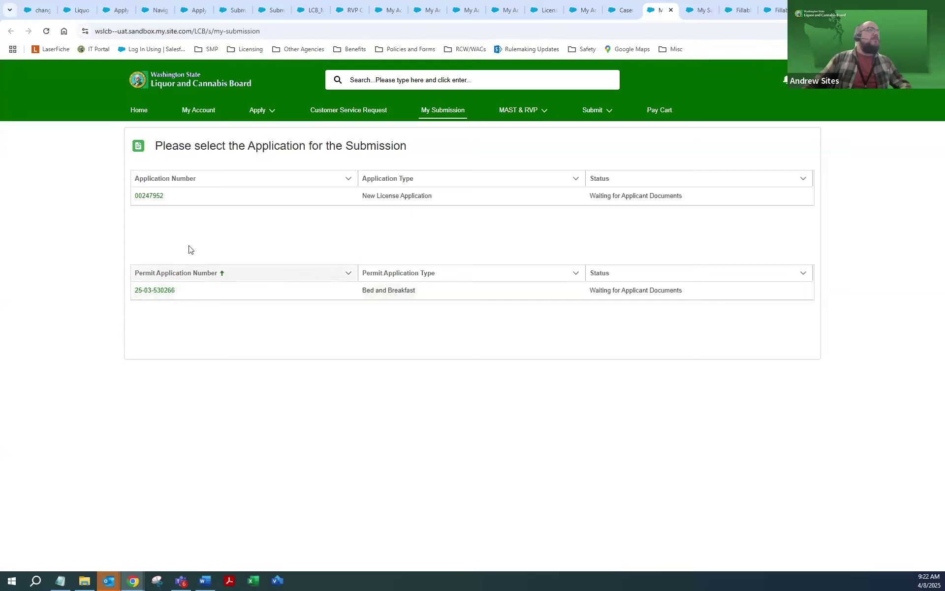
pyautogui.click(167, 203)
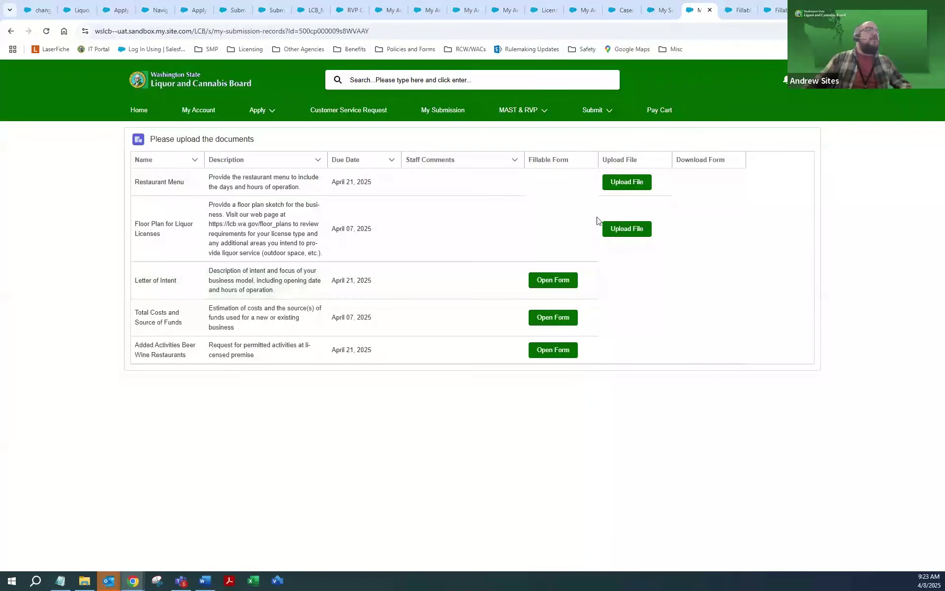
# - Upload Demo Menu from the New folder in Downloads for the Restaurant Menu requirement, accepting the attestation
pyautogui.click(614, 184)
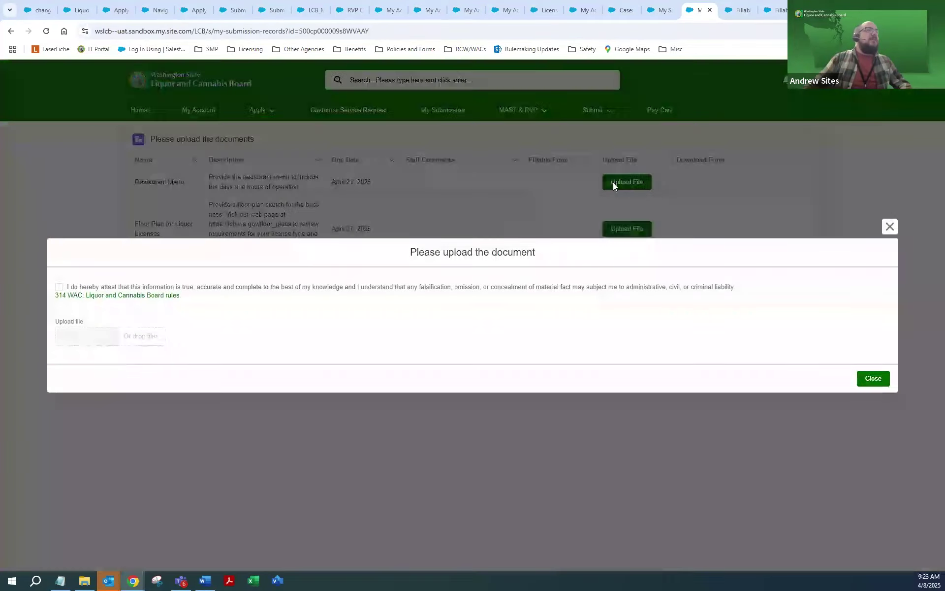
pyautogui.click(59, 288)
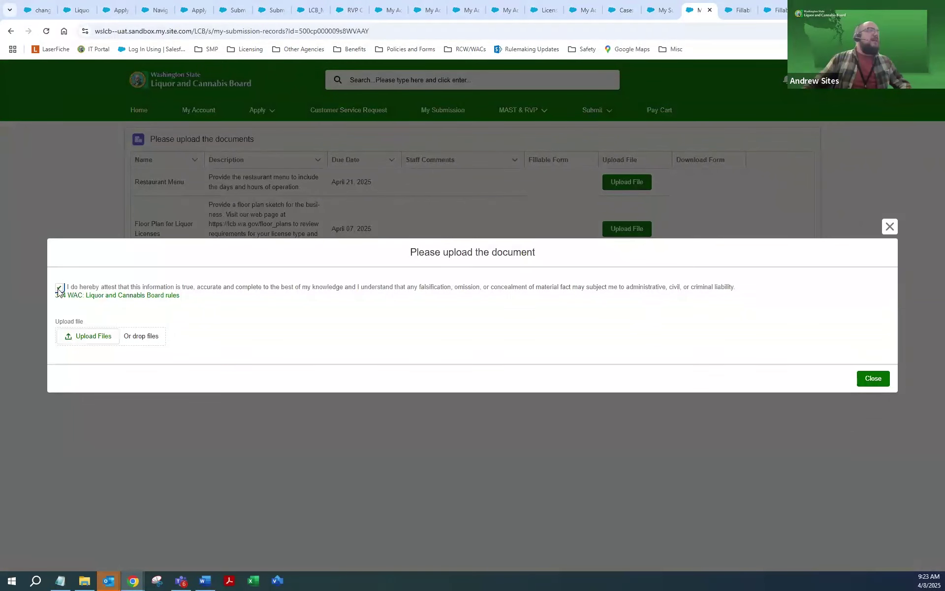
pyautogui.click(75, 339)
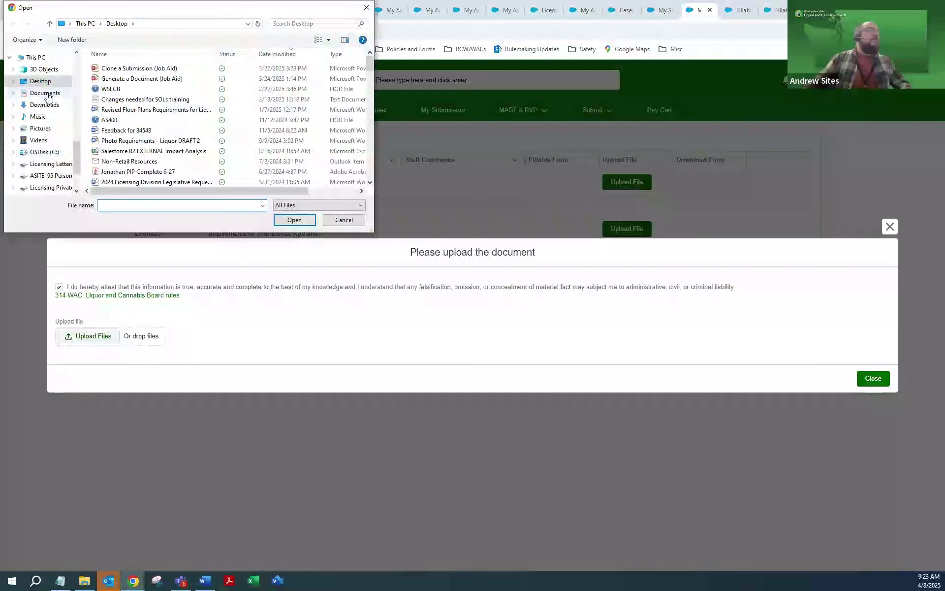
pyautogui.click(46, 105)
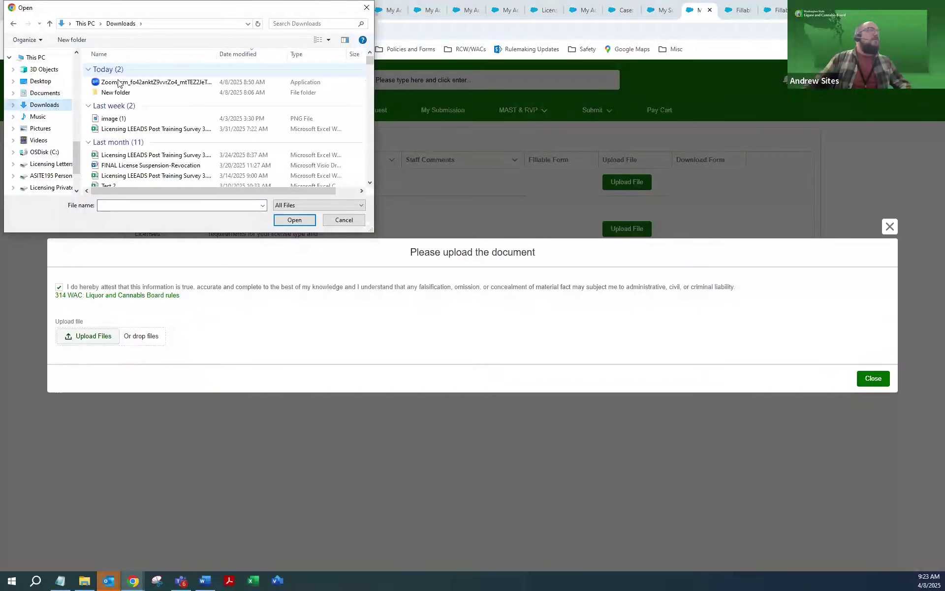
pyautogui.doubleClick(117, 92)
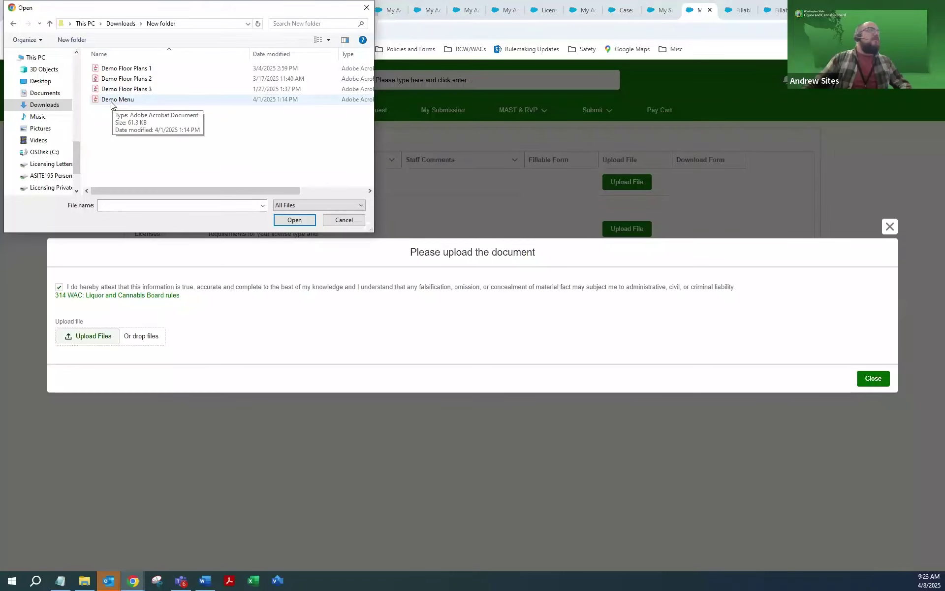
pyautogui.doubleClick(116, 99)
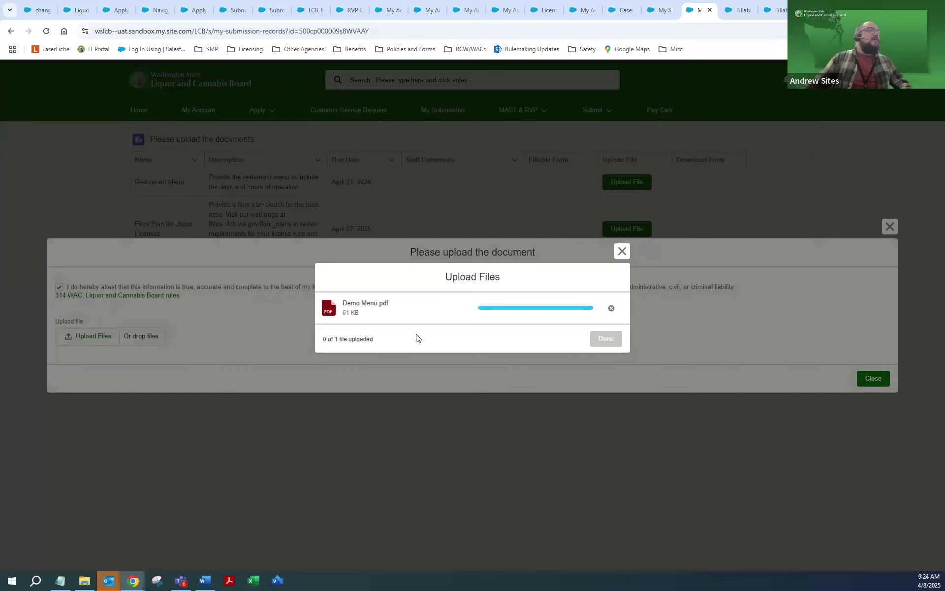
pyautogui.click(605, 340)
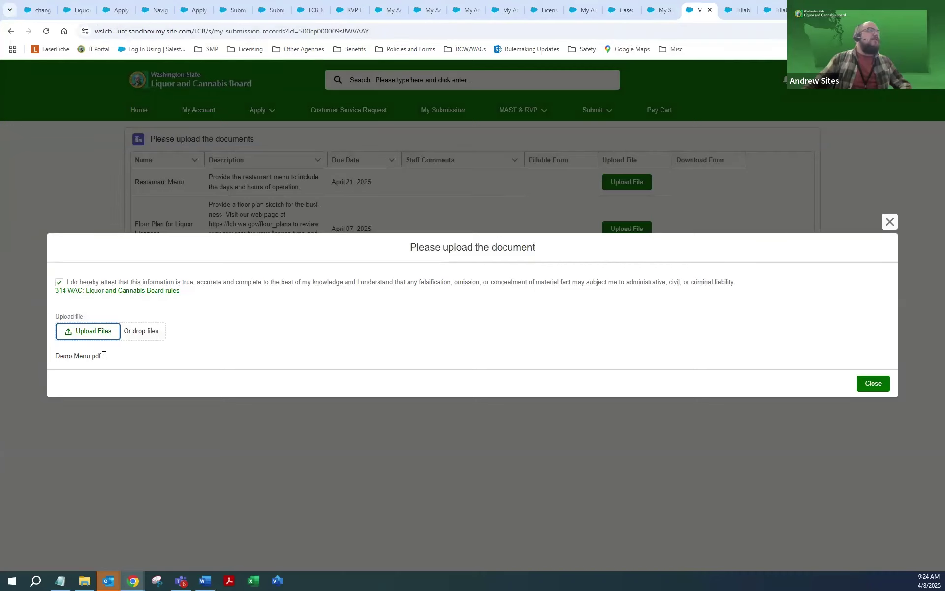
pyautogui.click(872, 388)
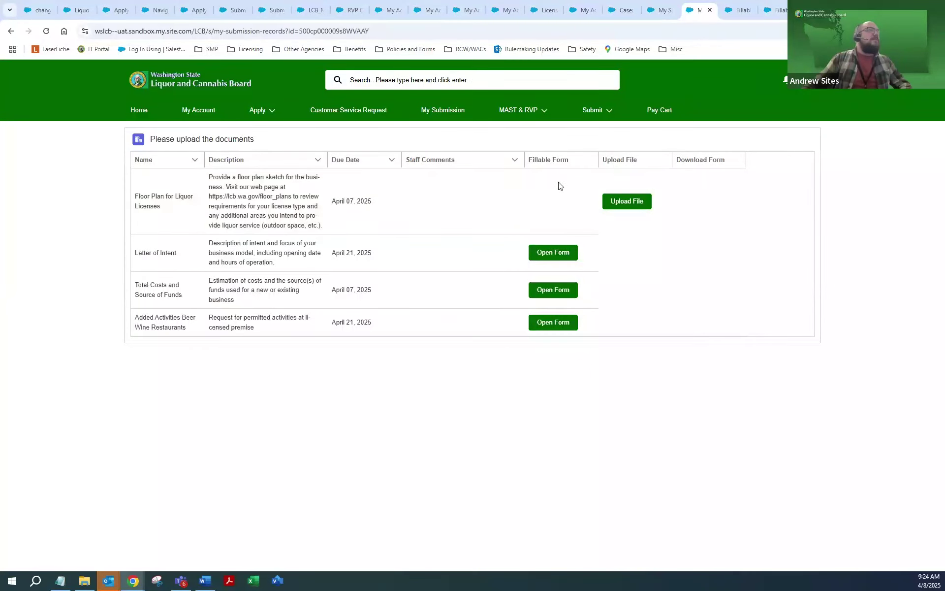
# - Upload Demo Floor Plans 1, 2 and 3 together for the Floor Plan for Liquor Licenses requirement, accepting the attestation
pyautogui.click(627, 206)
pyautogui.click(60, 288)
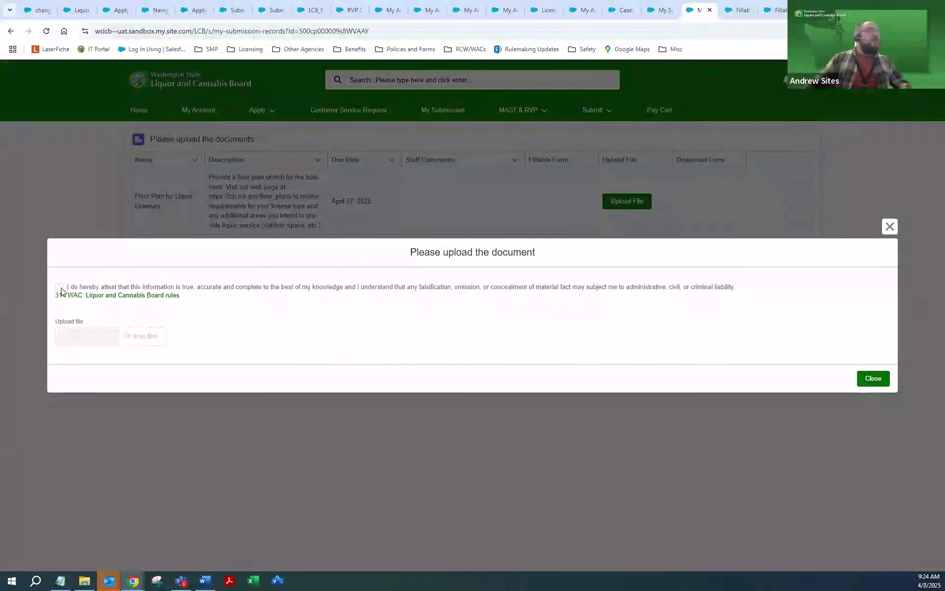
pyautogui.click(75, 338)
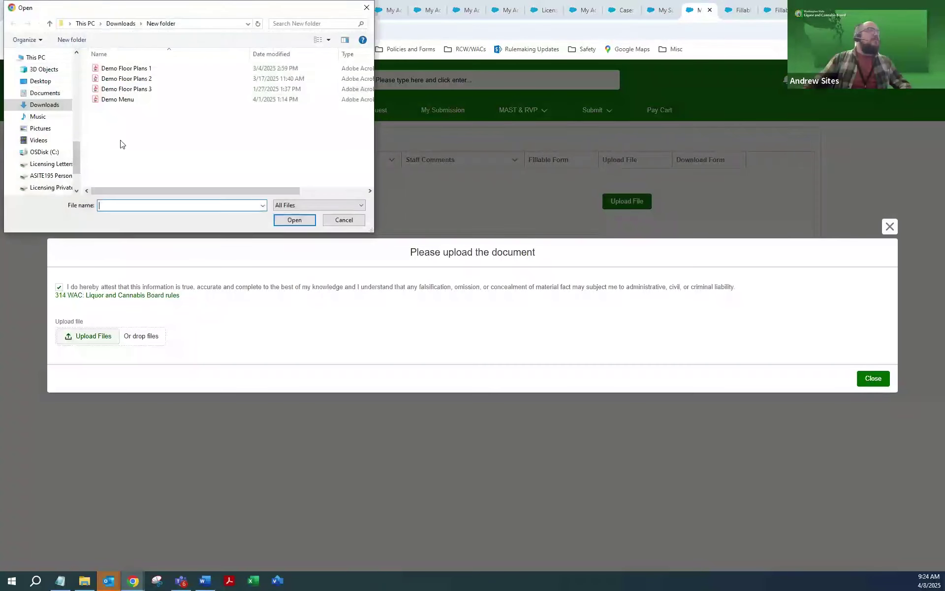
pyautogui.click(134, 69)
pyautogui.keyDown('ctrl'); pyautogui.click(138, 79); pyautogui.keyUp('ctrl')
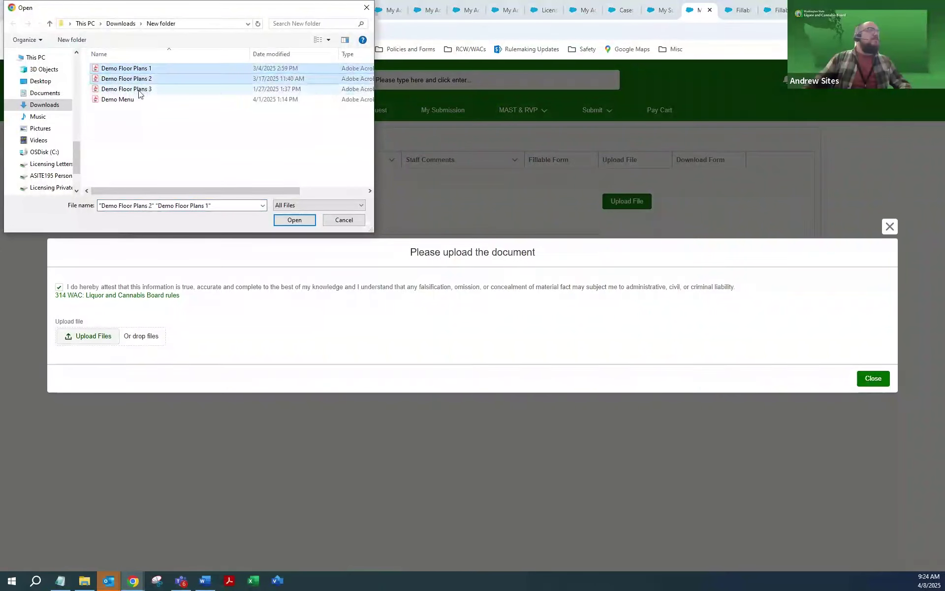
pyautogui.keyDown('ctrl'); pyautogui.click(141, 89); pyautogui.keyUp('ctrl')
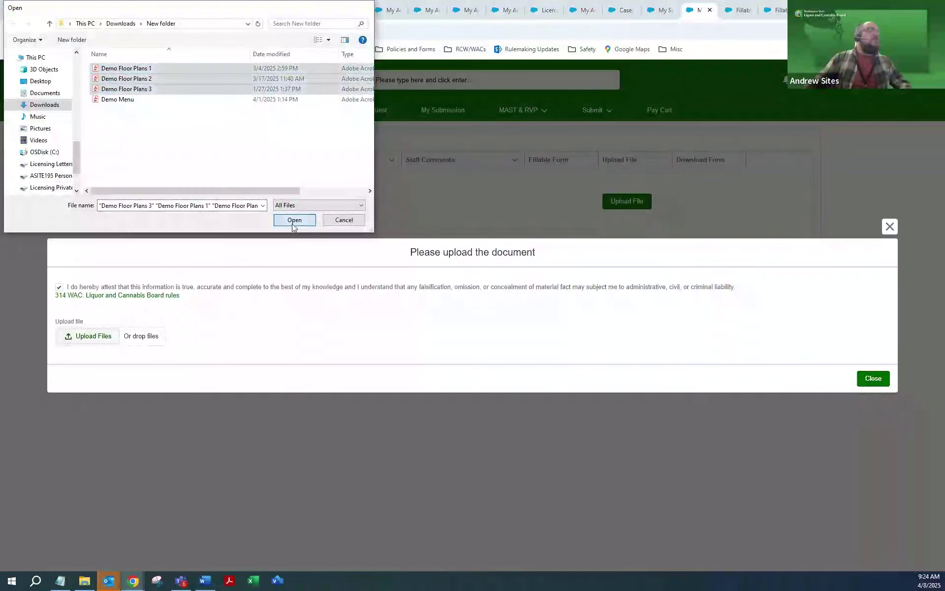
pyautogui.click(294, 220)
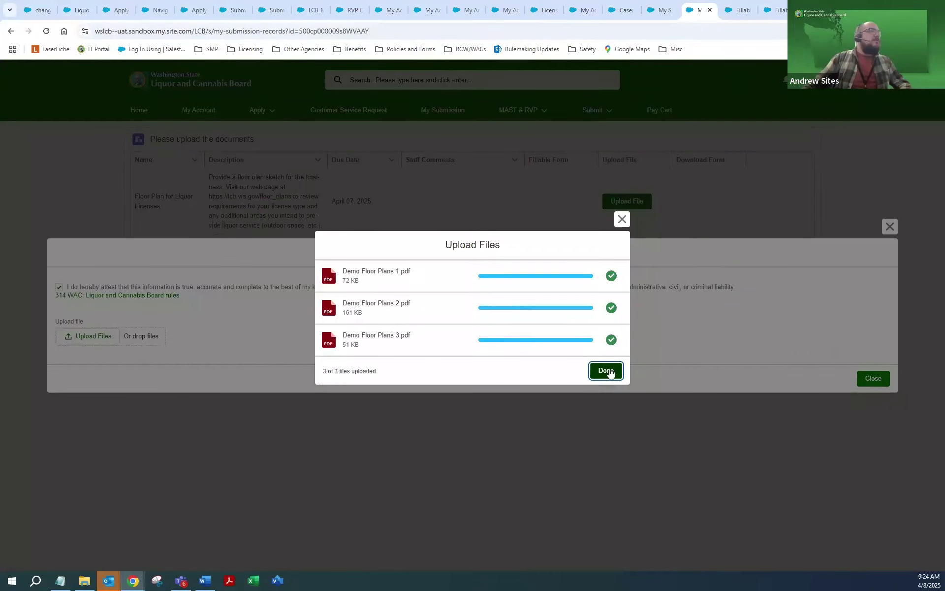
pyautogui.click(608, 373)
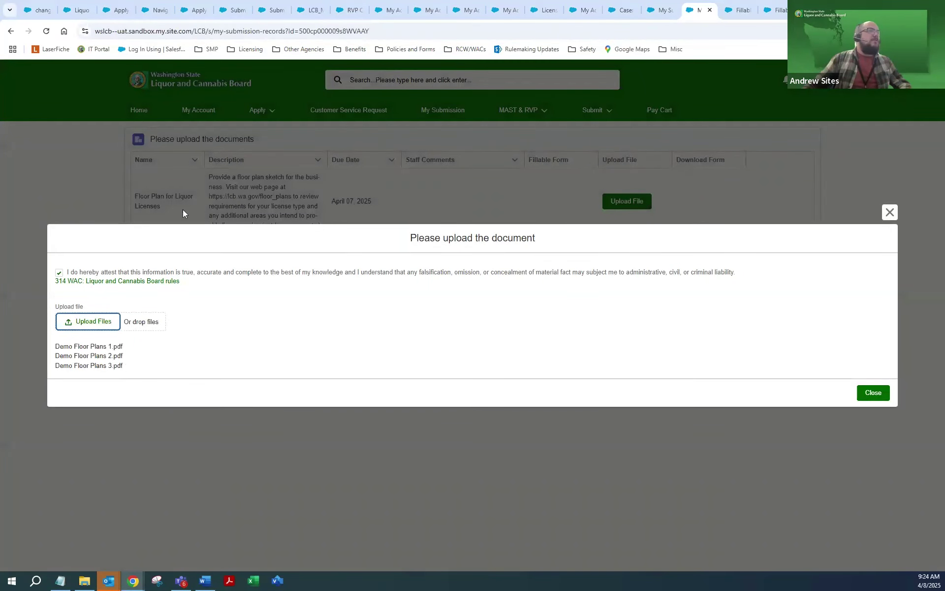
pyautogui.click(873, 393)
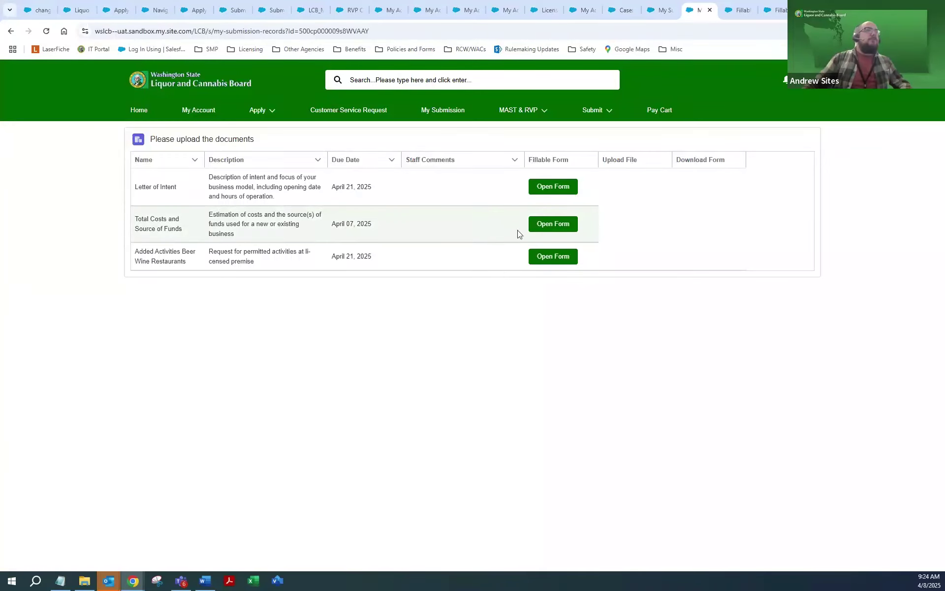
# - In the Total Costs and Source of Funds form, enter total costs of $25,000 and proceed to the funding sources
pyautogui.click(731, 11)
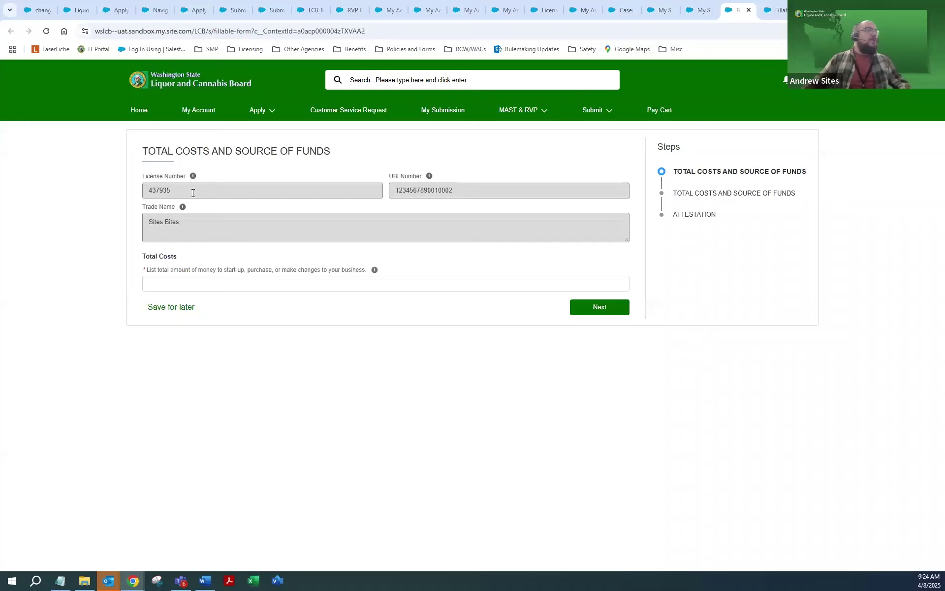
pyautogui.click(193, 284)
pyautogui.write('25000')
pyautogui.click(599, 310)
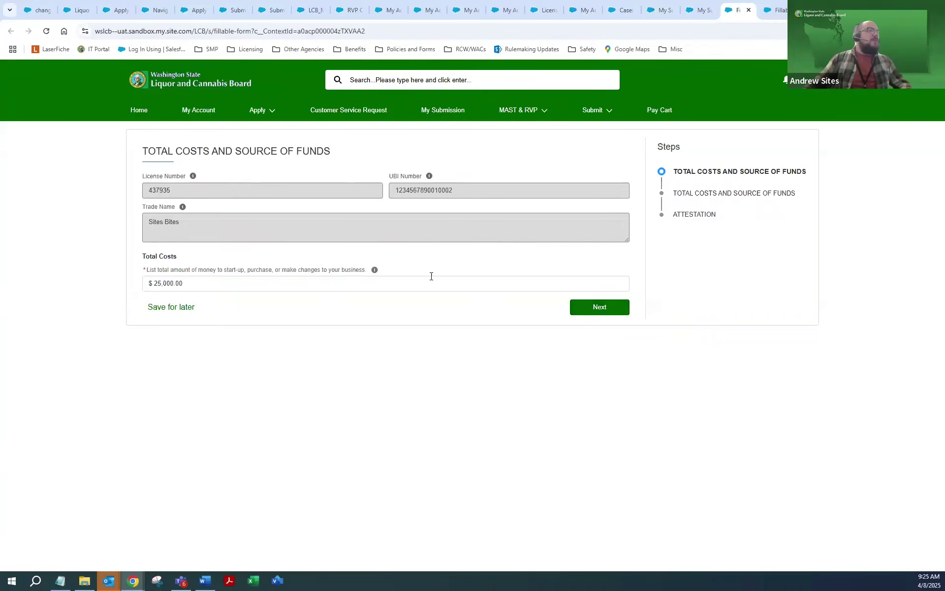
pyautogui.click(595, 315)
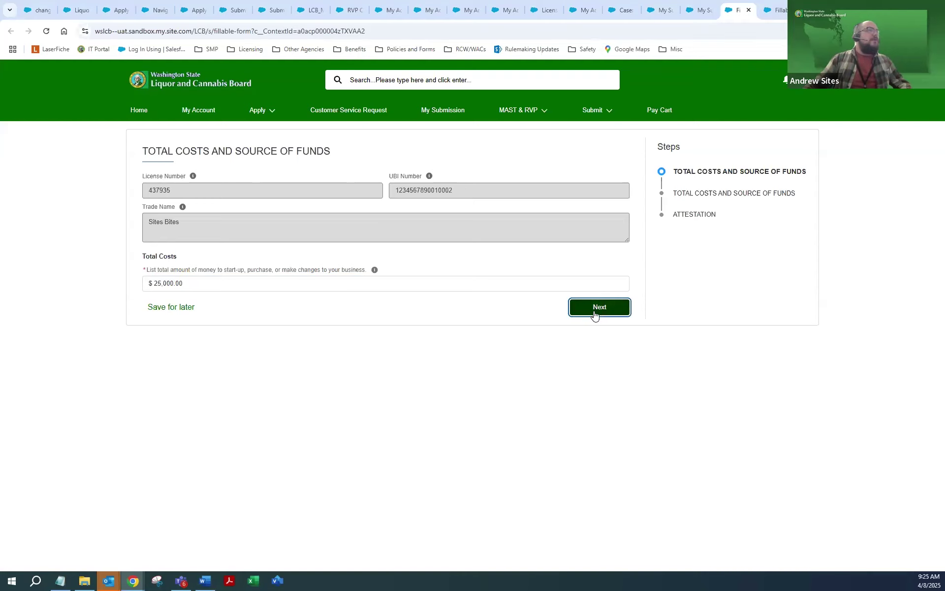
# - Enter "Bank Account" as the first source of funds, with its account number and a contribution of $15,000
pyautogui.click(224, 252)
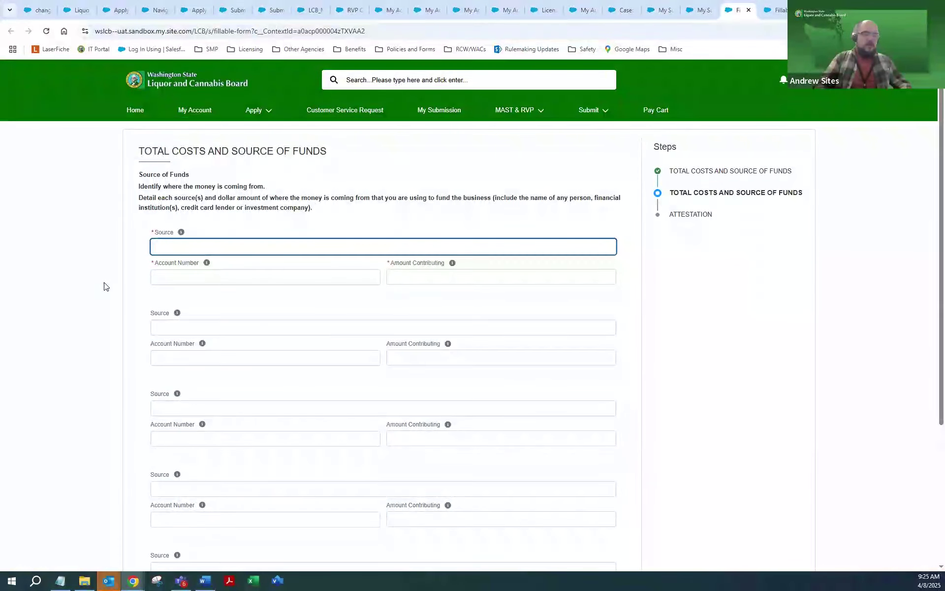
pyautogui.write('Bank Account')
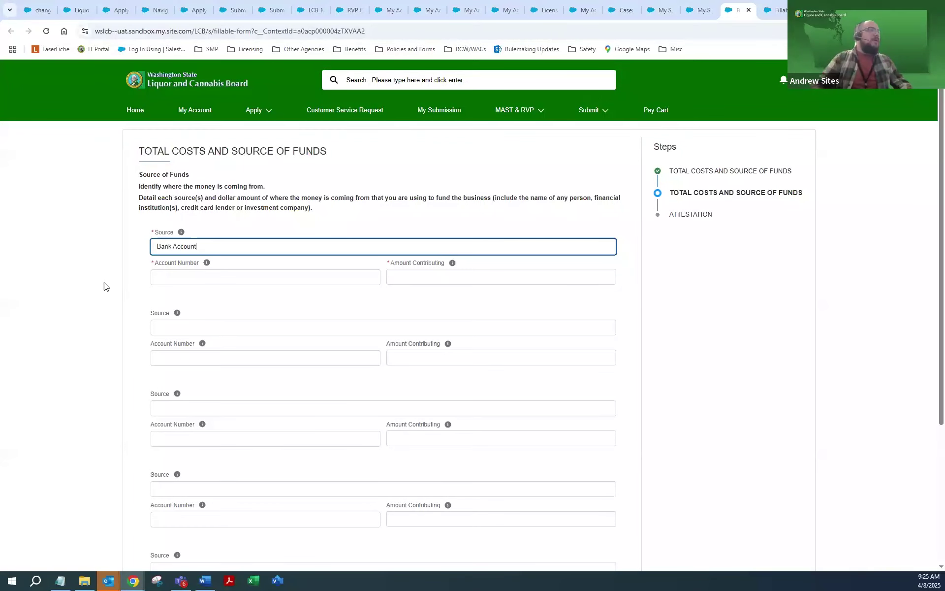
pyautogui.click(189, 277)
pyautogui.write('1111111')
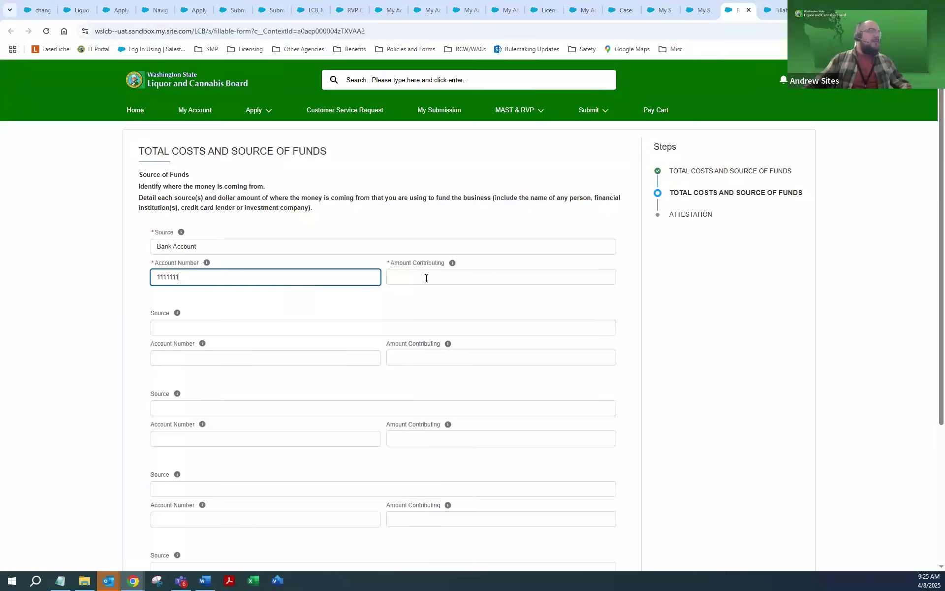
pyautogui.click(426, 277)
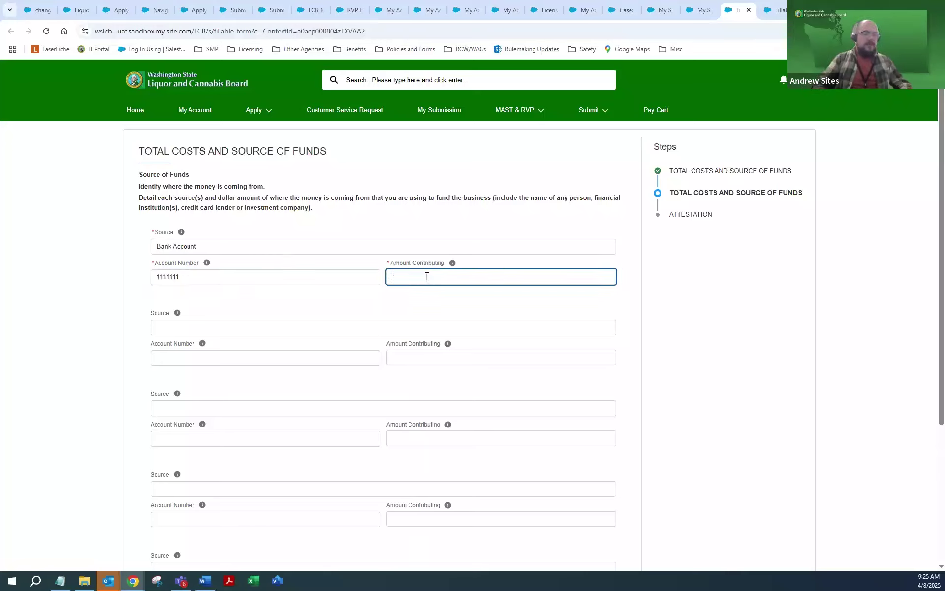
pyautogui.write('1,500')
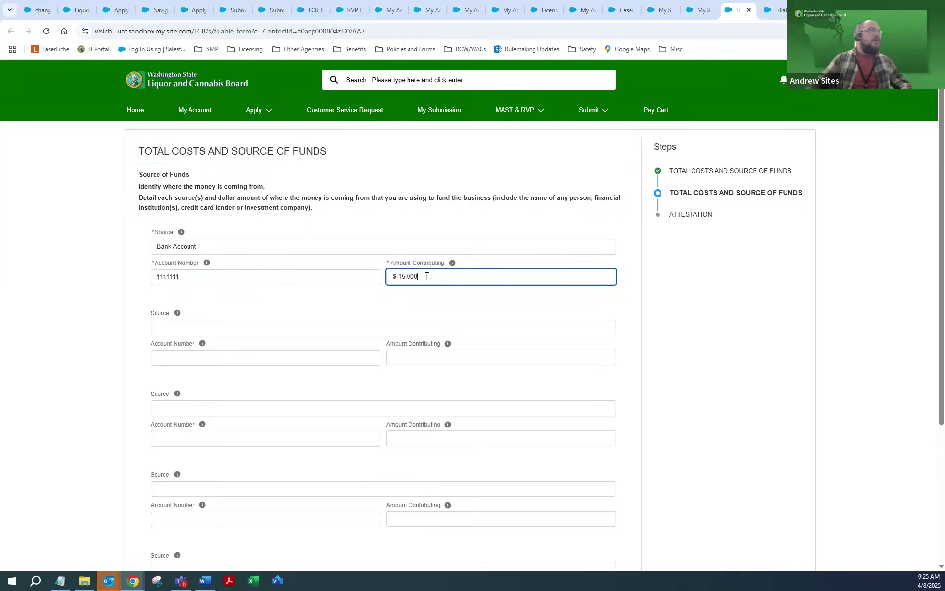
# - Enter "Bank Account" as the second source of funds, with its account number and a contribution of $10,000
pyautogui.click(280, 326)
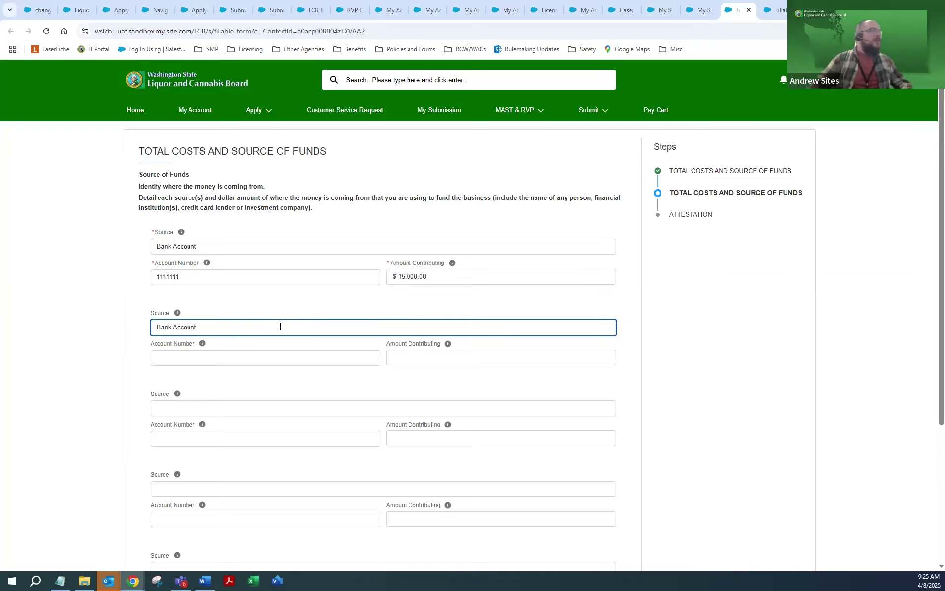
pyautogui.click(289, 355)
pyautogui.write('22222')
pyautogui.click(443, 359)
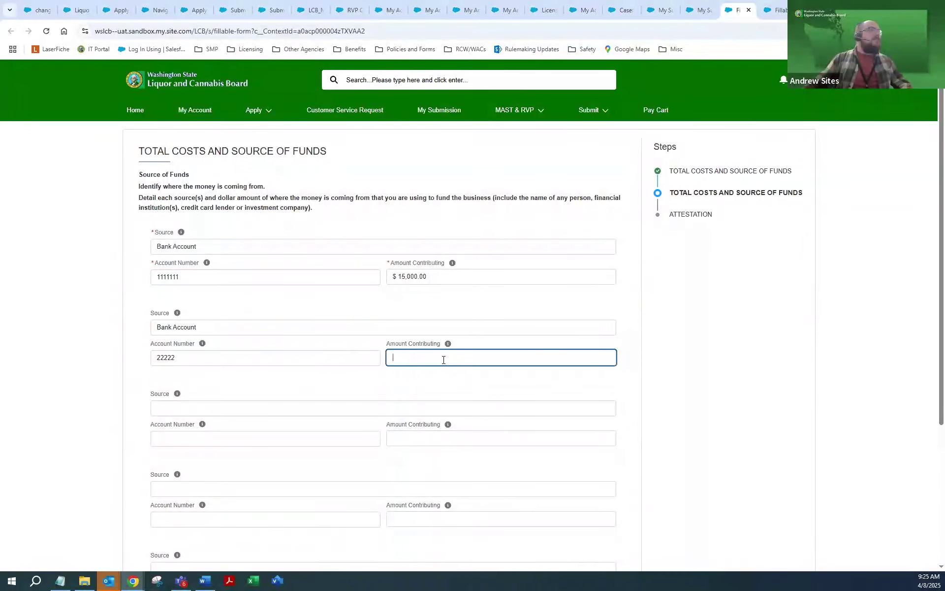
pyautogui.write('10,000')
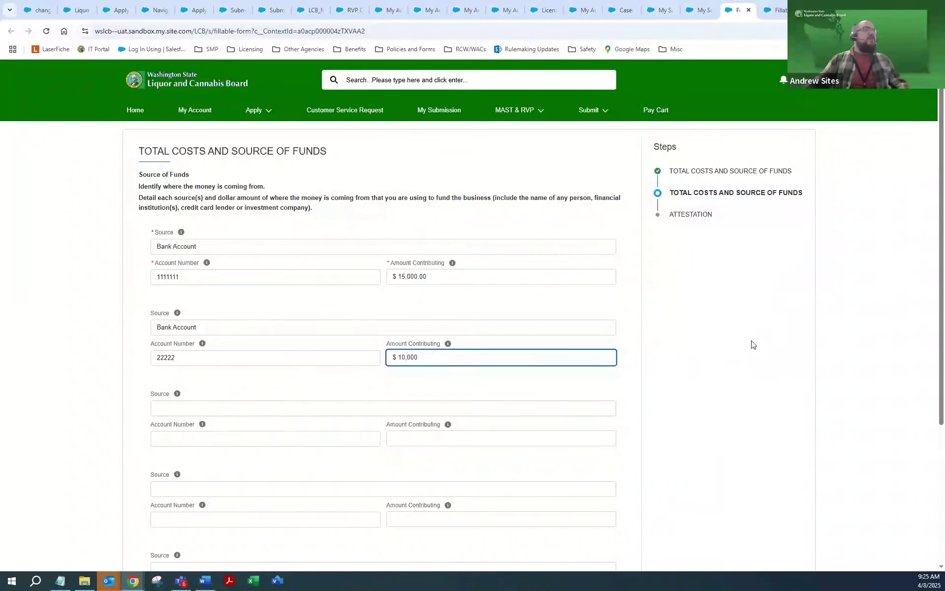
pyautogui.click(191, 345)
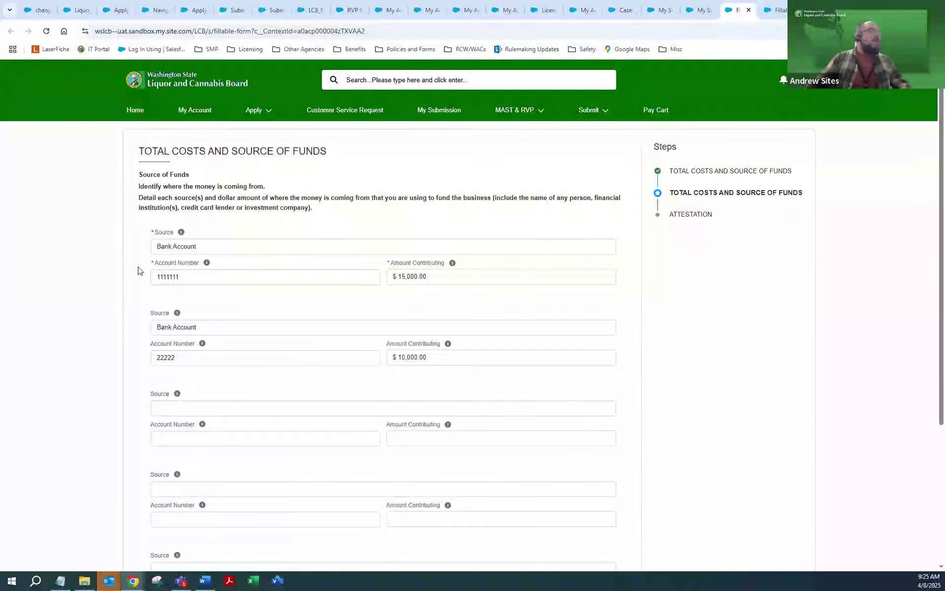
# - Proceed to the attestation, declare the information true and complete, and submit the Total Costs and Source of Funds form
pyautogui.scroll(-4, 151, 274)
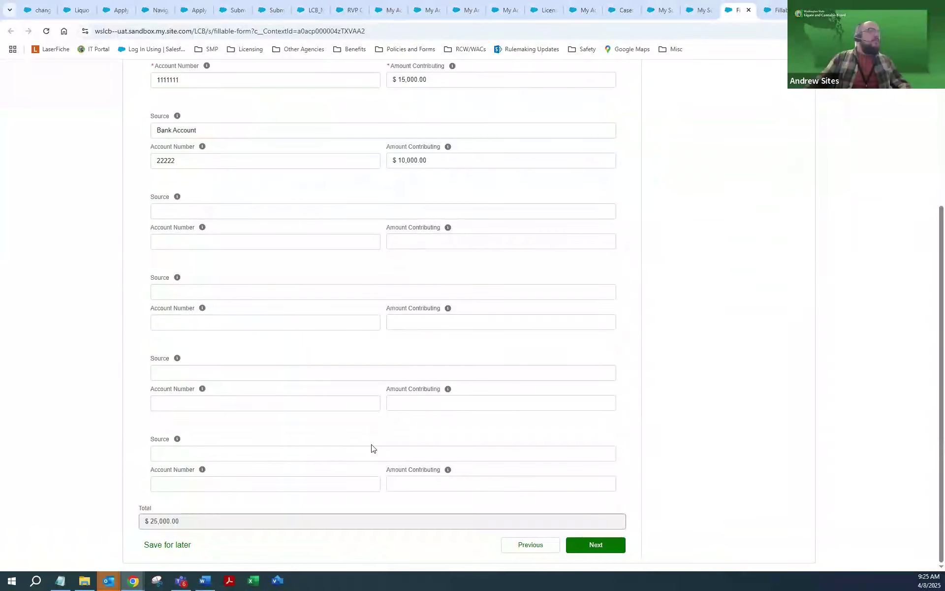
pyautogui.click(613, 554)
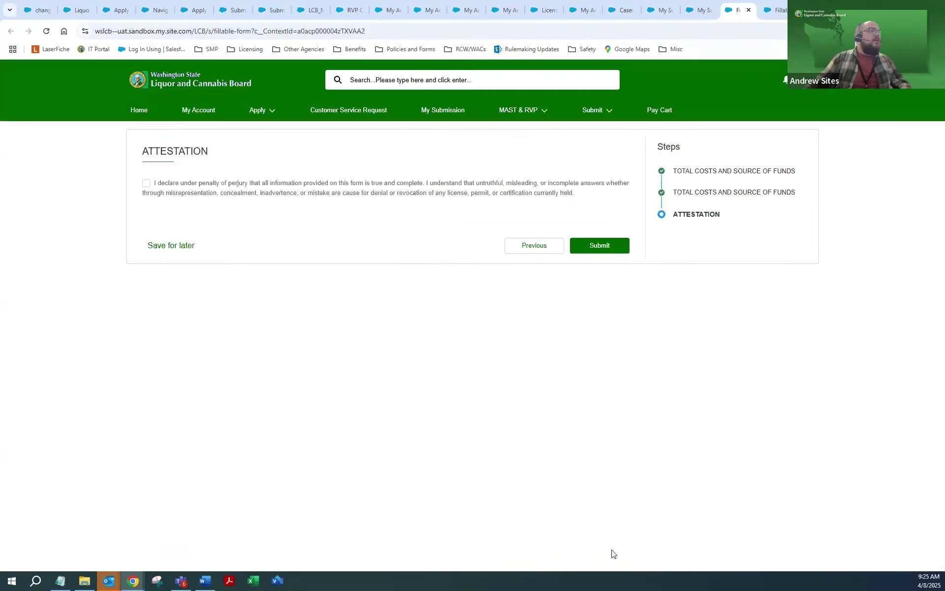
pyautogui.click(146, 183)
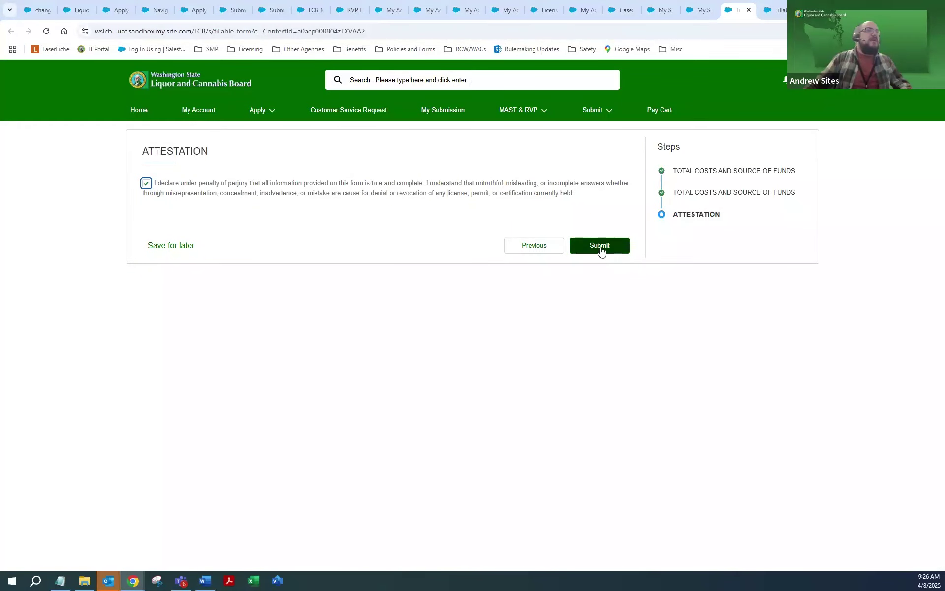
pyautogui.click(601, 249)
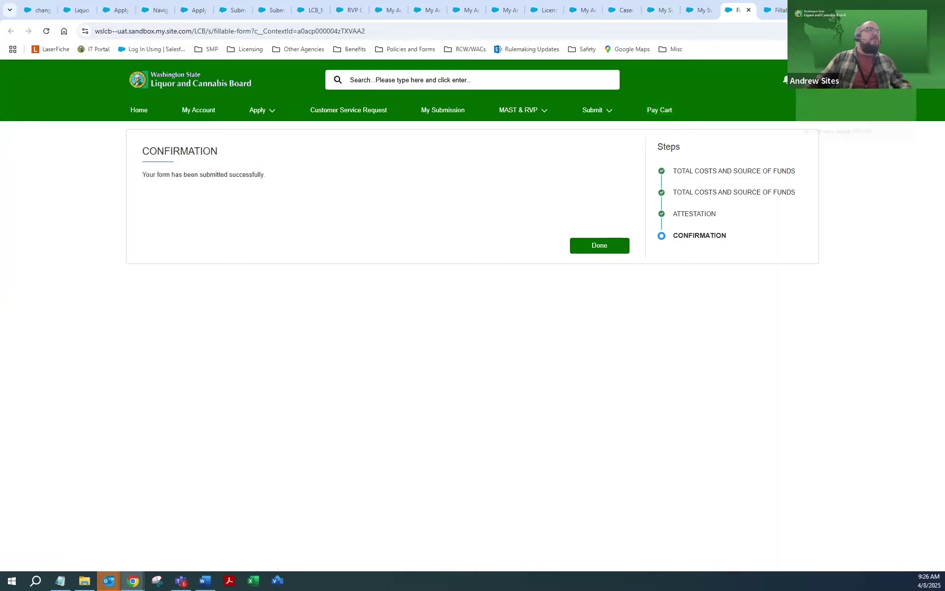
# - In the Pay Cart page, select the $400.00 Beer/Wine Rest - Beer/Wine fee and add it to the cart
pyautogui.click(817, 10)
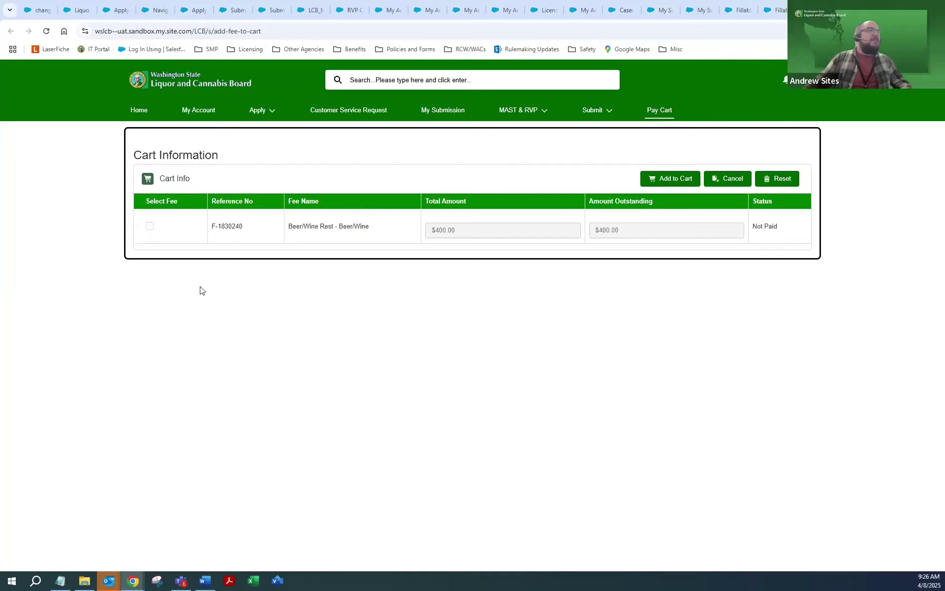
pyautogui.click(149, 227)
pyautogui.click(678, 180)
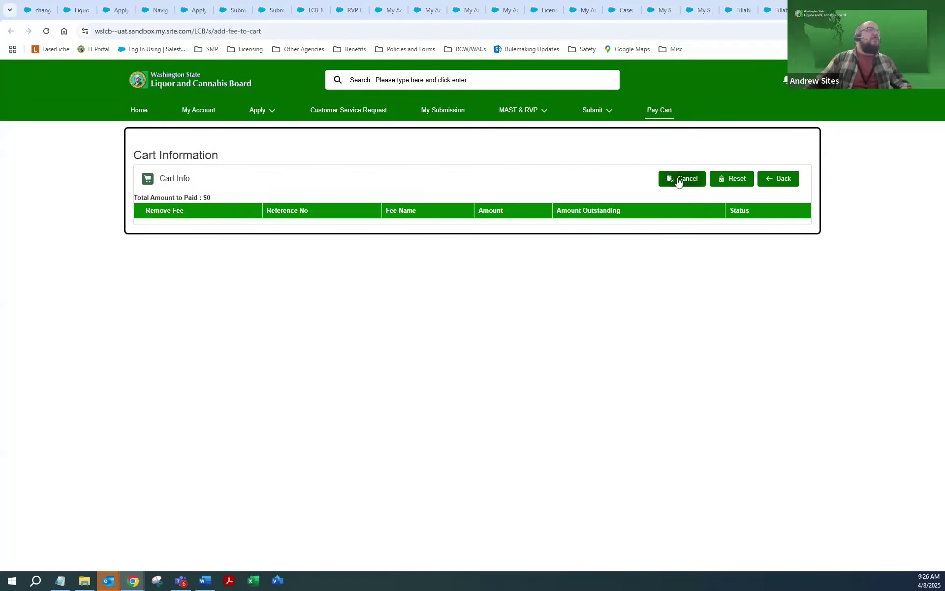